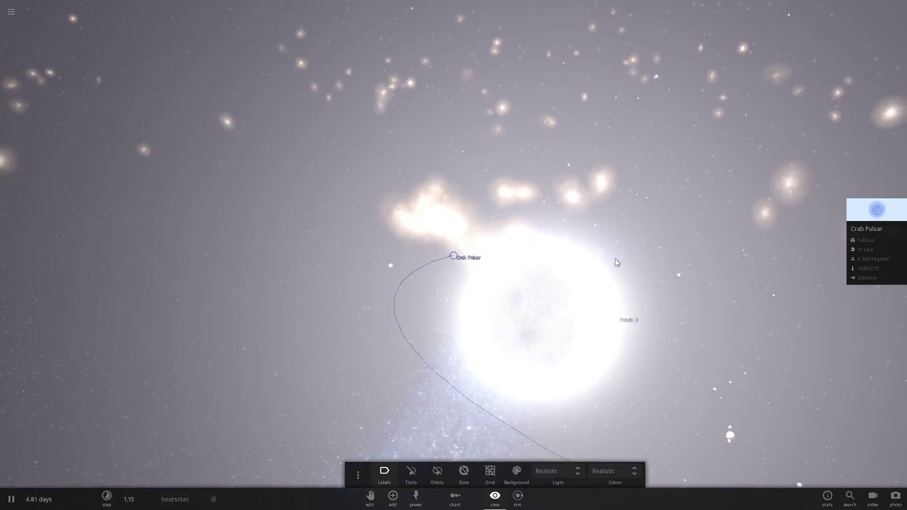
Orbit the camera around Crab Pulsar and Polaris B, toggling pause, ending paused at 7.21 days.
left_click_drag(613, 262, 583, 296)
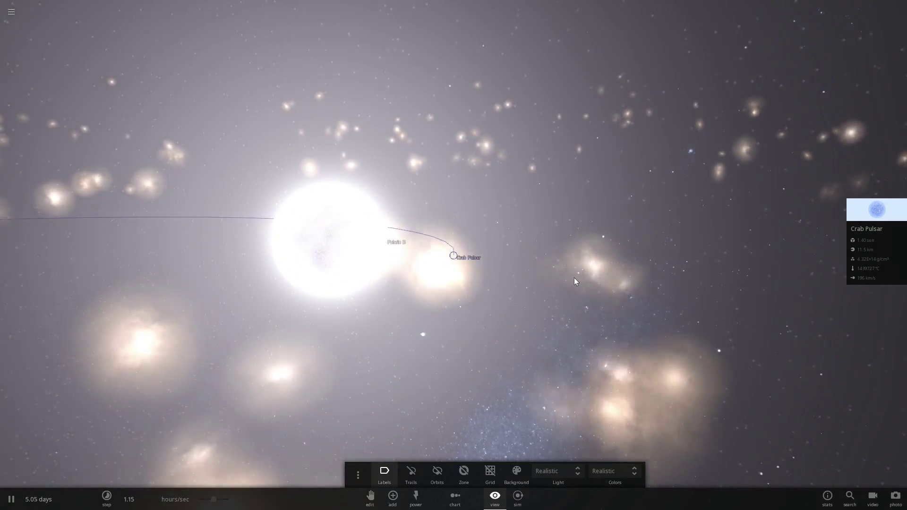
mouse_move(574, 278)
left_mouse_down()
mouse_move(577, 289)
mouse_move(589, 281)
left_mouse_up()
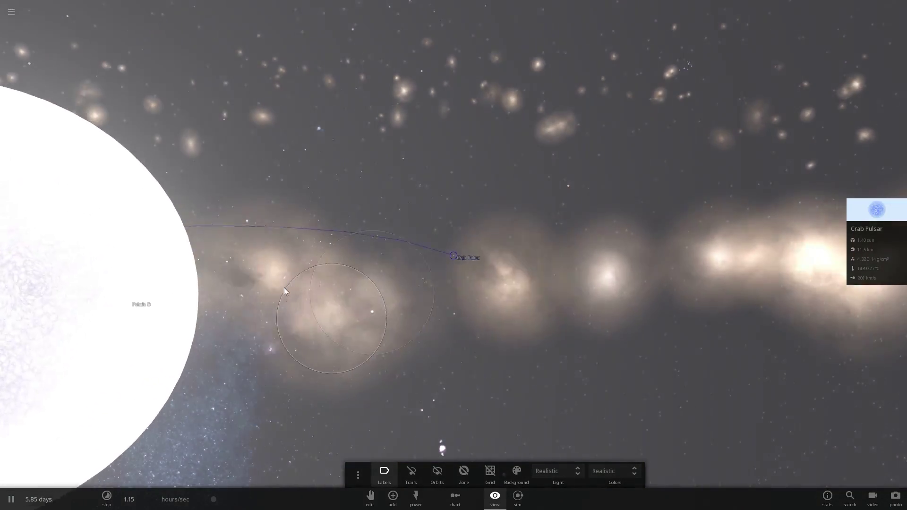
scroll(422, 306, "down", 5)
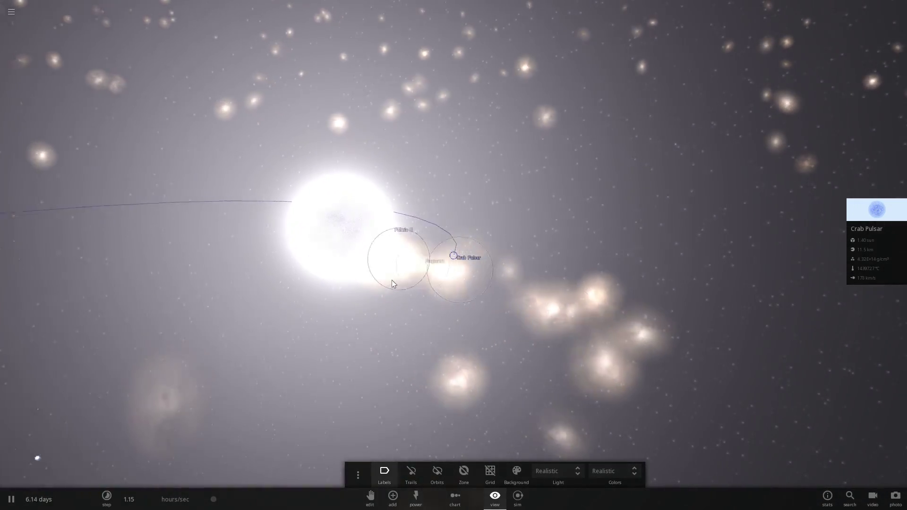
scroll(392, 282, "up", 4)
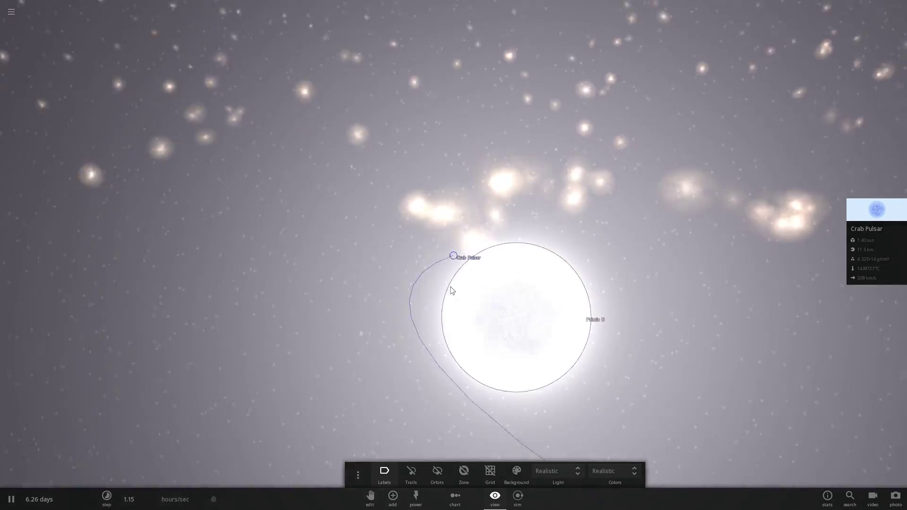
scroll(425, 298, "down", 5)
left_click_drag(485, 269, 507, 244)
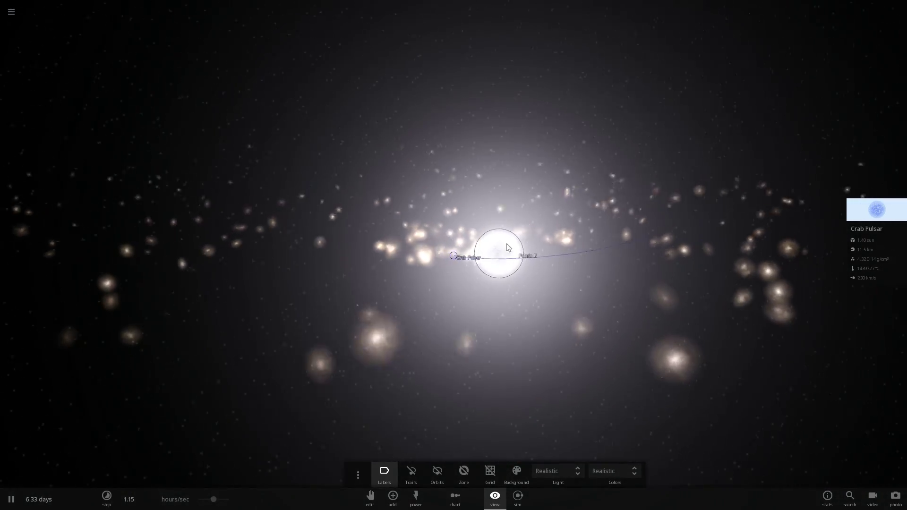
scroll(496, 301, "up", 5)
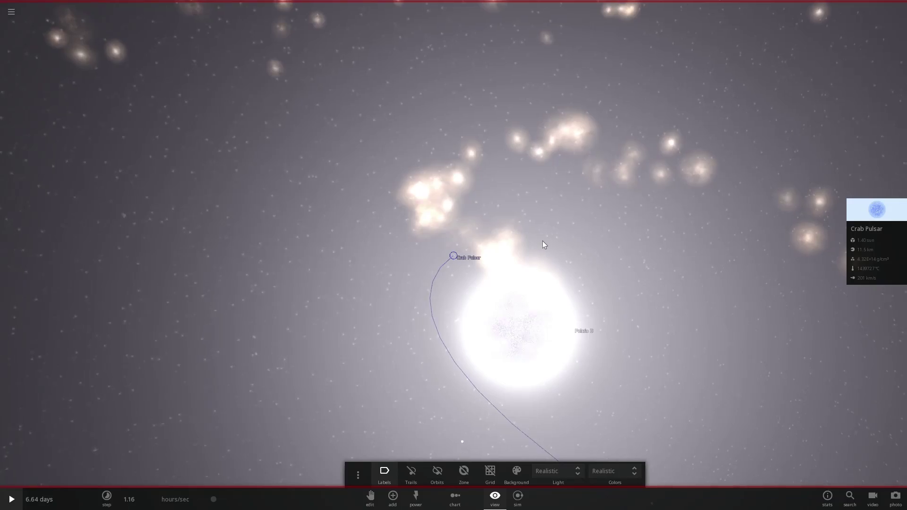
key("space")
key("space")
mouse_move(549, 242)
left_mouse_down()
mouse_move(504, 257)
mouse_move(532, 215)
mouse_move(531, 237)
mouse_move(474, 342)
left_mouse_up()
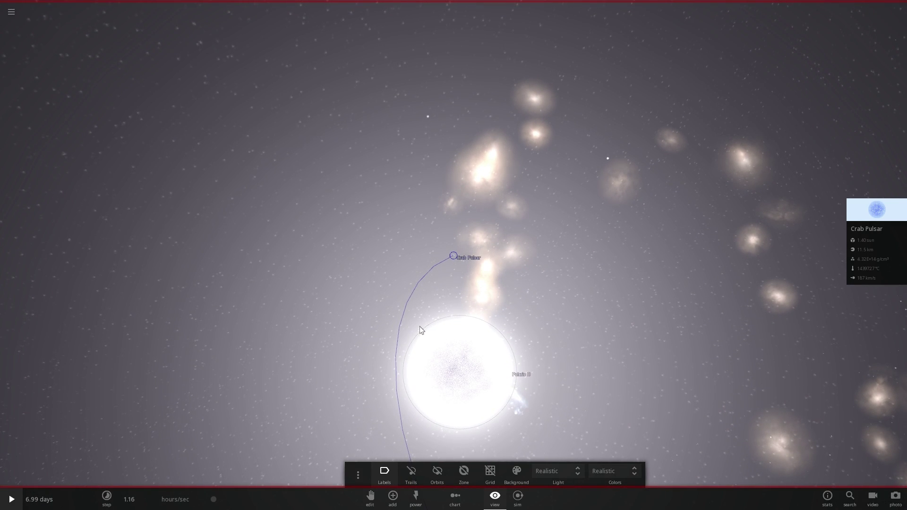
key("space")
mouse_move(532, 361)
left_mouse_down()
mouse_move(446, 266)
mouse_move(433, 216)
mouse_move(218, 121)
left_mouse_up()
key("space")
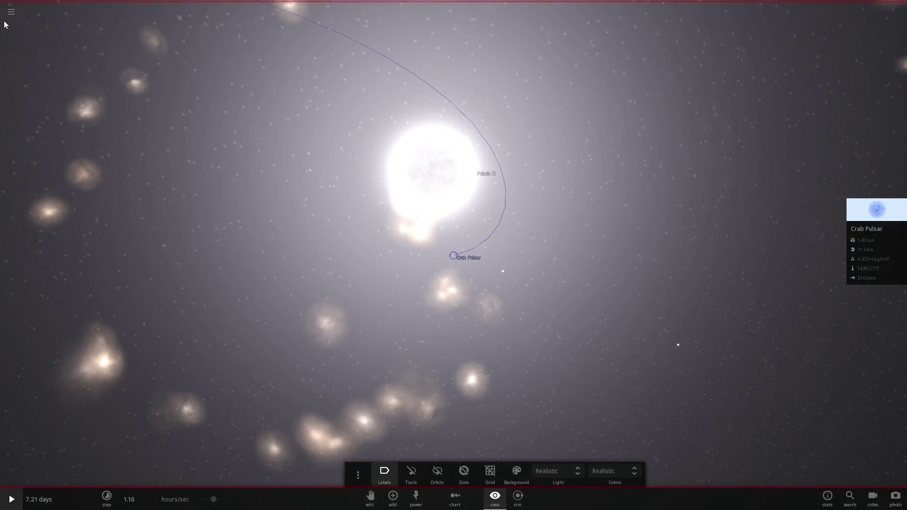
Start a new blank simulation and place Alpha Centauri A in space.
left_click(11, 12)
left_click(68, 101)
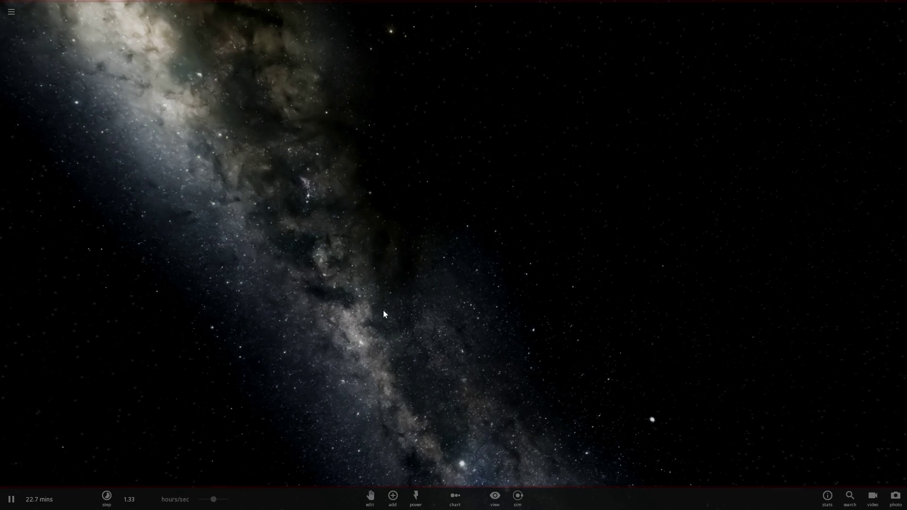
left_click(394, 496)
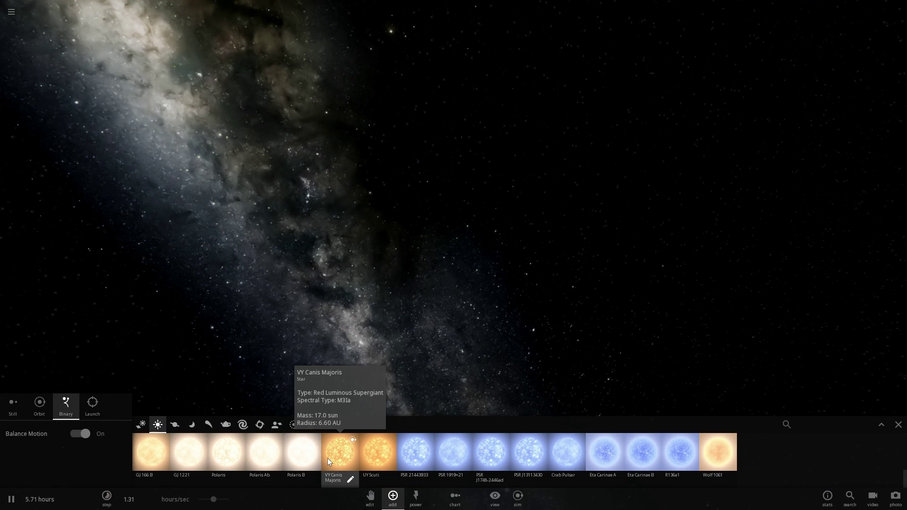
type("alph")
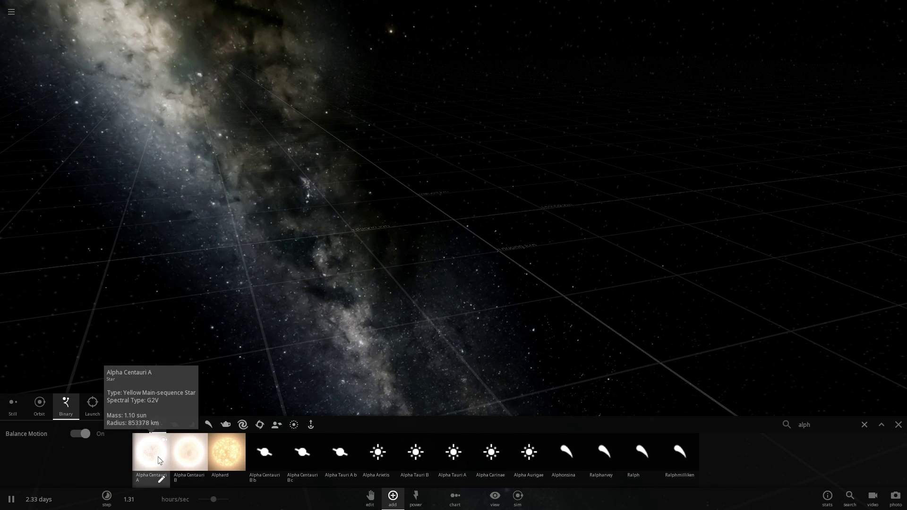
left_click(157, 457)
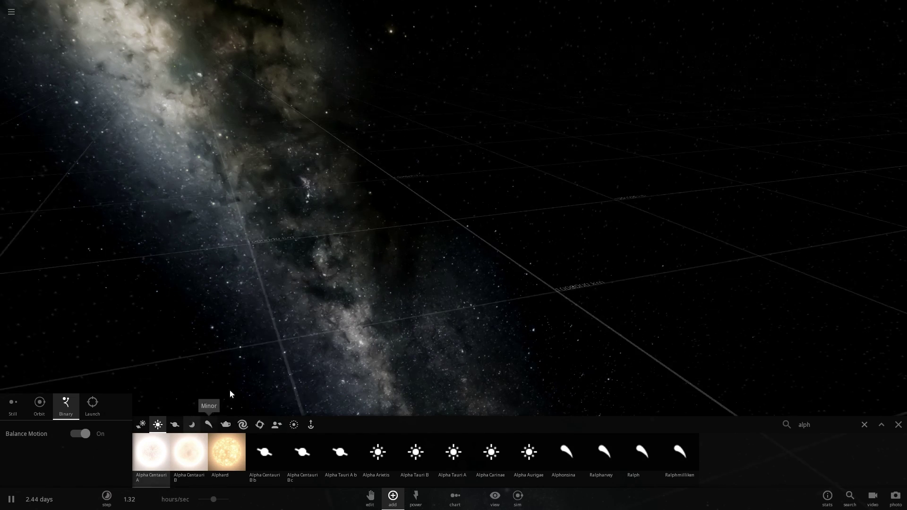
left_click(431, 219)
scroll(431, 219, "down", 5)
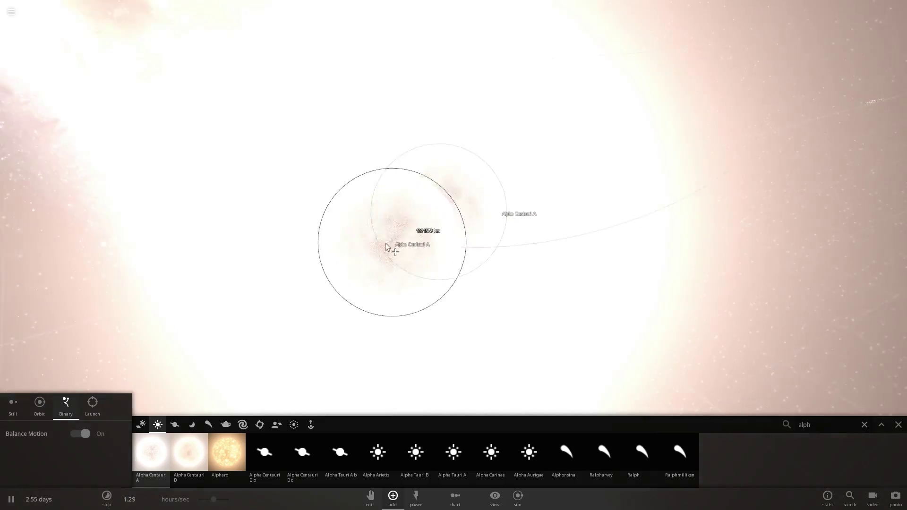
Add Alpha Centauri B as A's binary companion, widen their separation, and raise the speed.
left_click(192, 454)
left_click(350, 332)
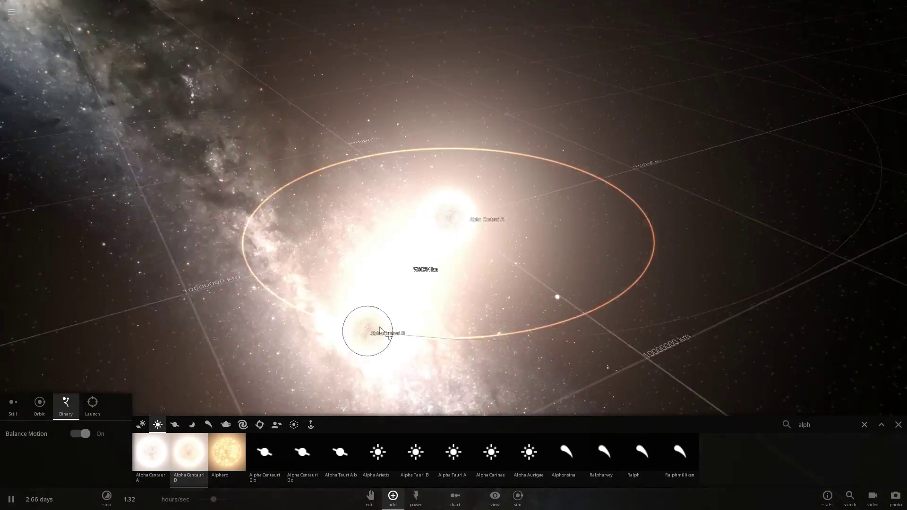
left_click_drag(533, 318, 567, 298)
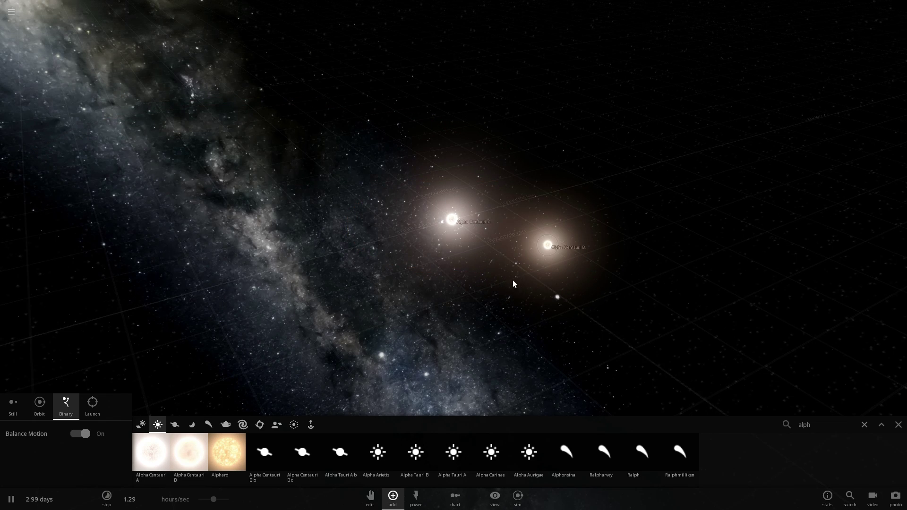
left_click_drag(219, 500, 228, 500)
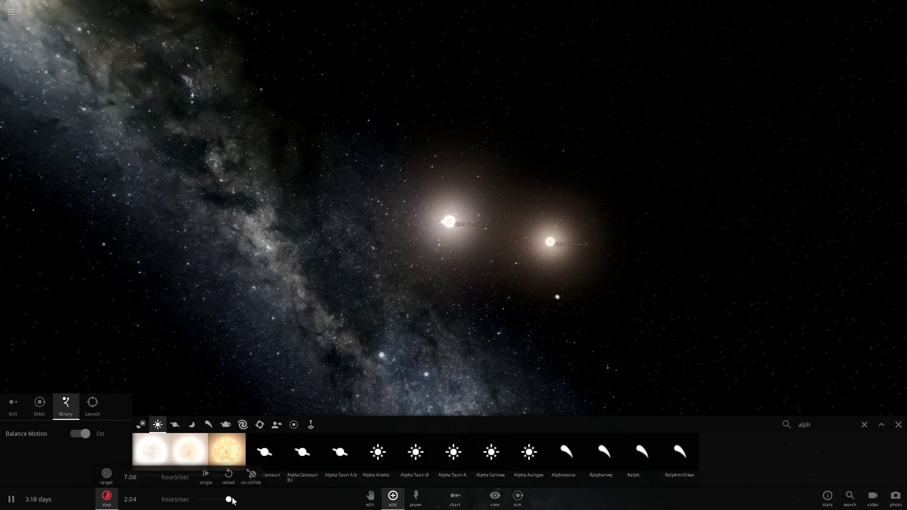
mouse_move(488, 297)
left_mouse_down()
mouse_move(485, 259)
mouse_move(513, 282)
mouse_move(418, 307)
mouse_move(387, 292)
left_mouse_up()
left_click(484, 260)
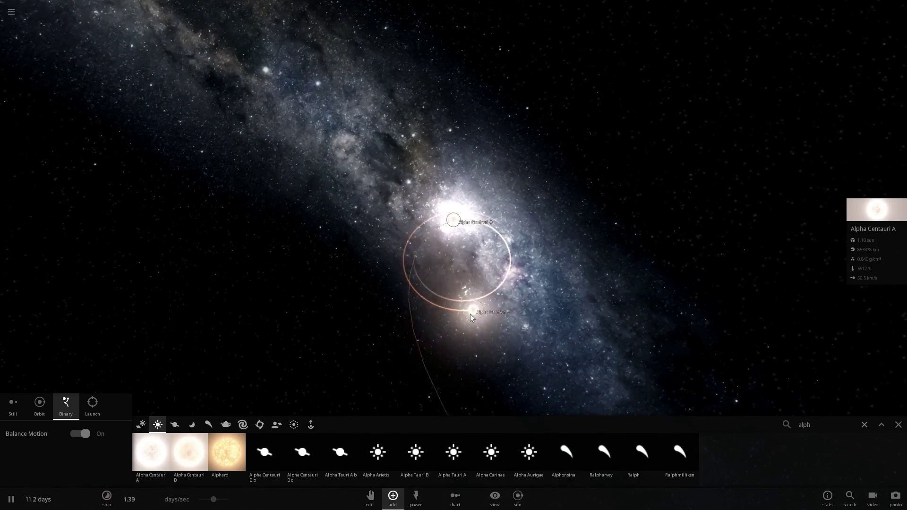
mouse_move(468, 316)
left_mouse_down()
mouse_move(480, 294)
mouse_move(819, 401)
left_mouse_up()
left_click(891, 425)
mouse_move(498, 287)
left_mouse_down()
mouse_move(434, 200)
mouse_move(438, 231)
mouse_move(428, 216)
mouse_move(383, 277)
mouse_move(406, 270)
mouse_move(411, 279)
left_mouse_up()
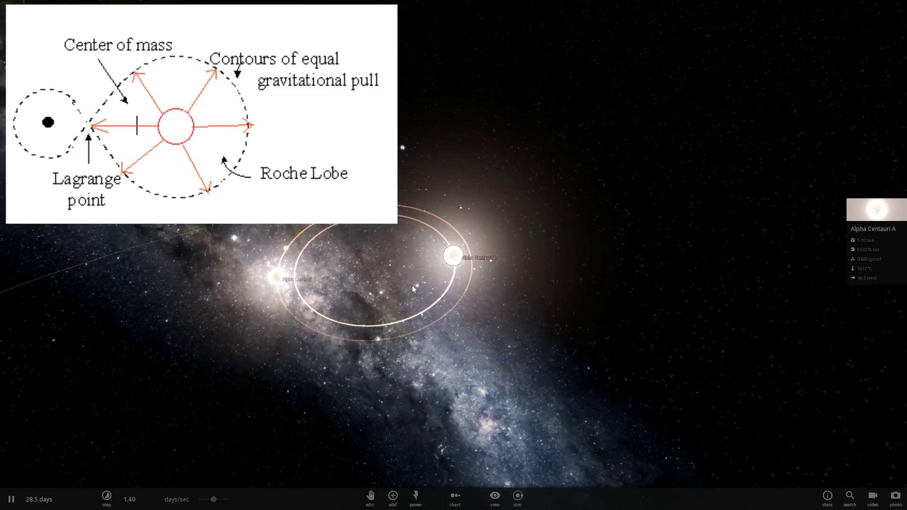
scroll(411, 283, "down", 5)
scroll(413, 288, "up", 8)
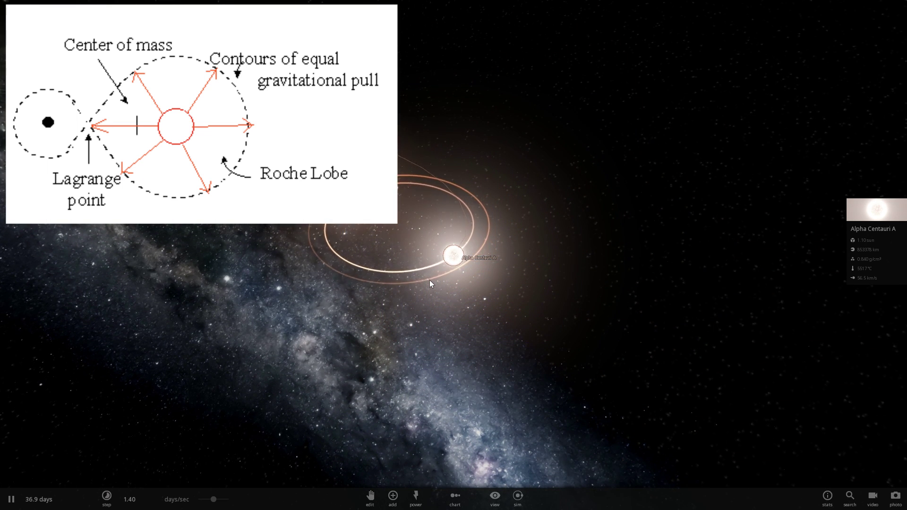
left_click_drag(430, 280, 458, 307)
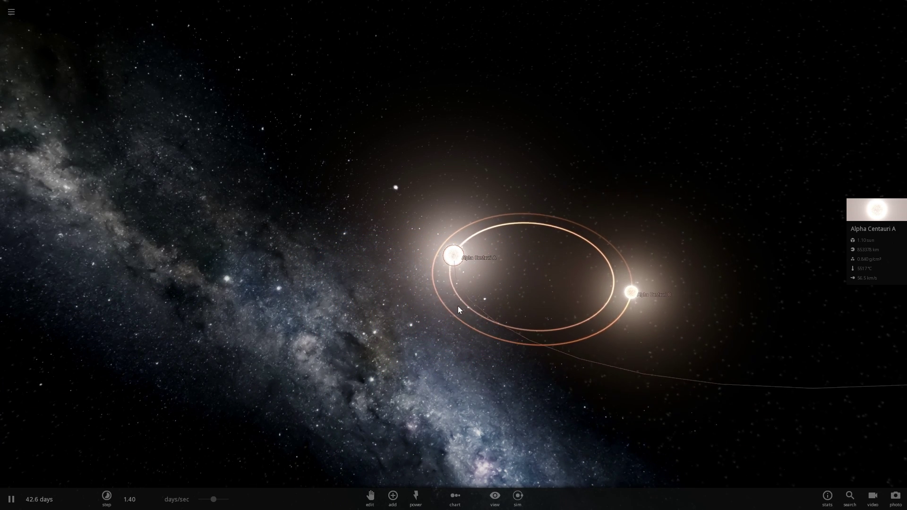
mouse_move(458, 306)
left_mouse_down()
mouse_move(385, 224)
mouse_move(412, 281)
mouse_move(477, 282)
mouse_move(412, 225)
mouse_move(348, 334)
left_mouse_up()
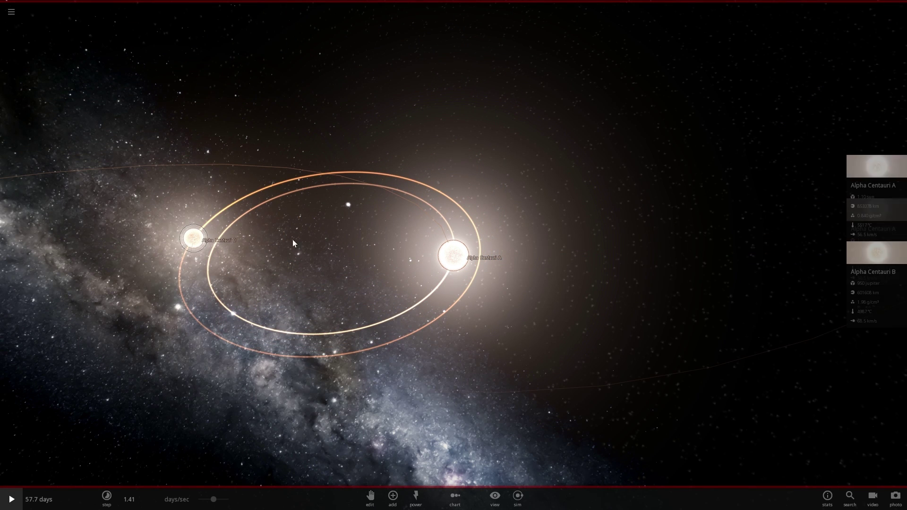
Create a barycenter between the two selected stars and open its details.
left_click(872, 172)
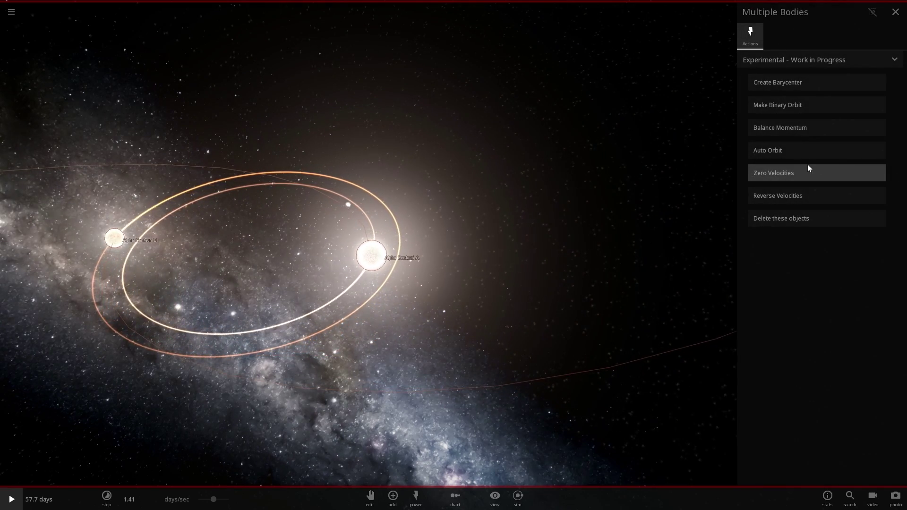
left_click(780, 84)
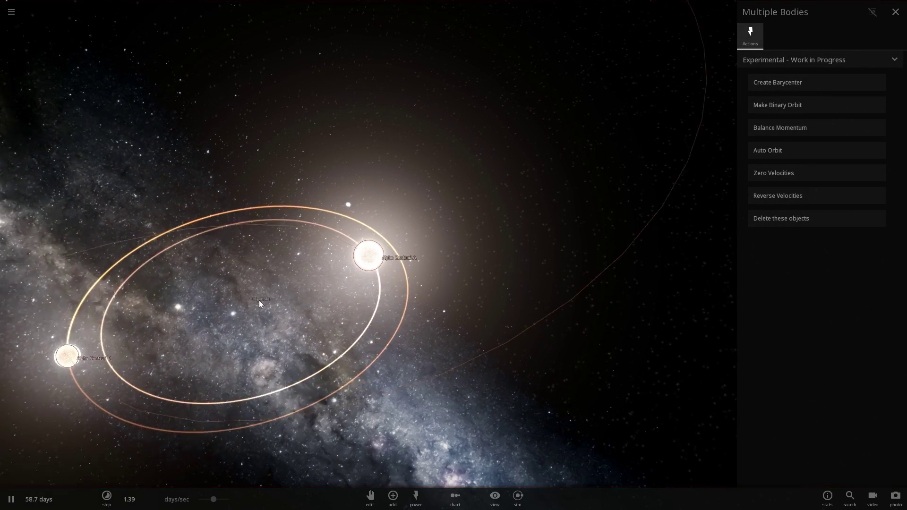
left_click(414, 336)
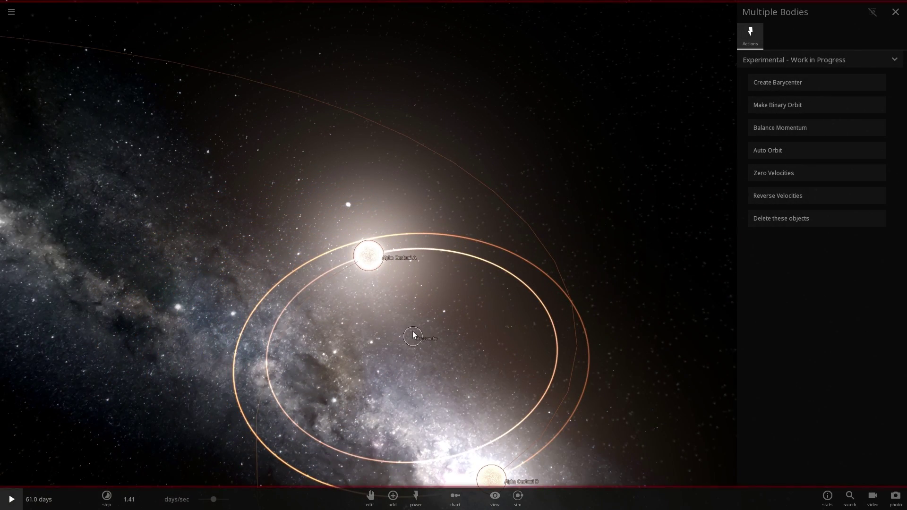
left_click_drag(415, 335, 487, 253)
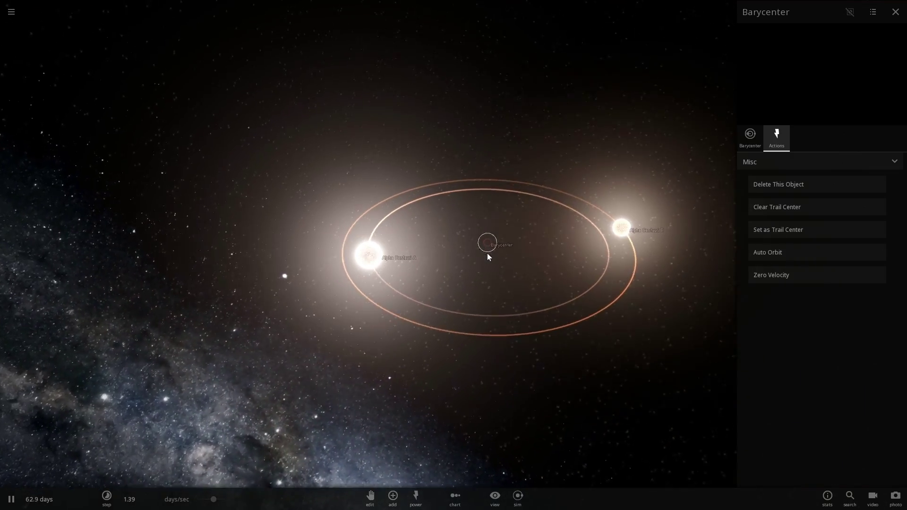
scroll(488, 253, "up", 4)
scroll(488, 234, "down", 5)
Orbit around the Alpha Centauri binary while pausing and resuming the simulation.
mouse_move(493, 205)
left_mouse_down()
mouse_move(291, 216)
mouse_move(314, 301)
mouse_move(460, 267)
mouse_move(388, 264)
mouse_move(419, 259)
left_mouse_up()
key("space")
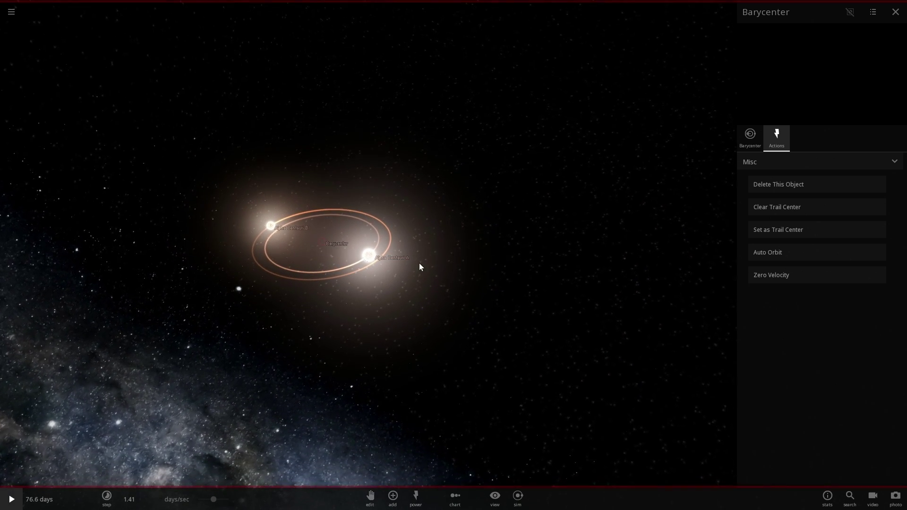
scroll(241, 210, "up", 3)
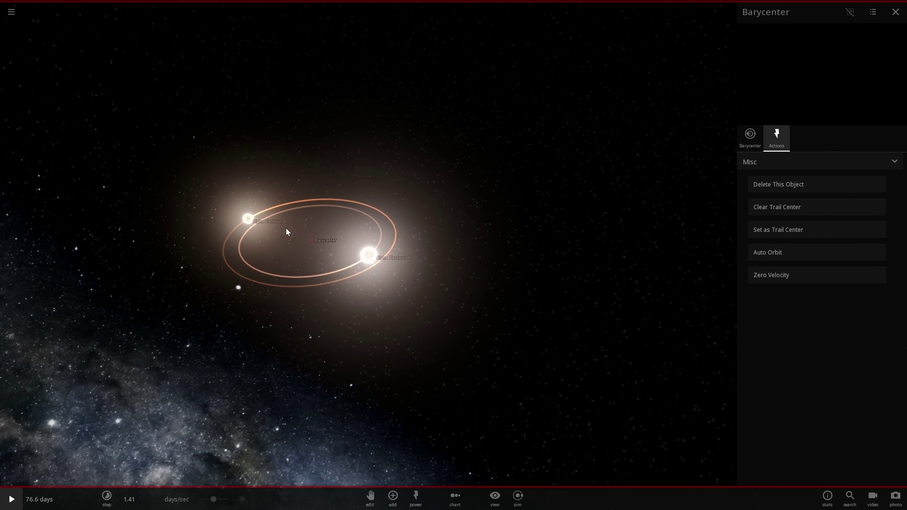
key("space")
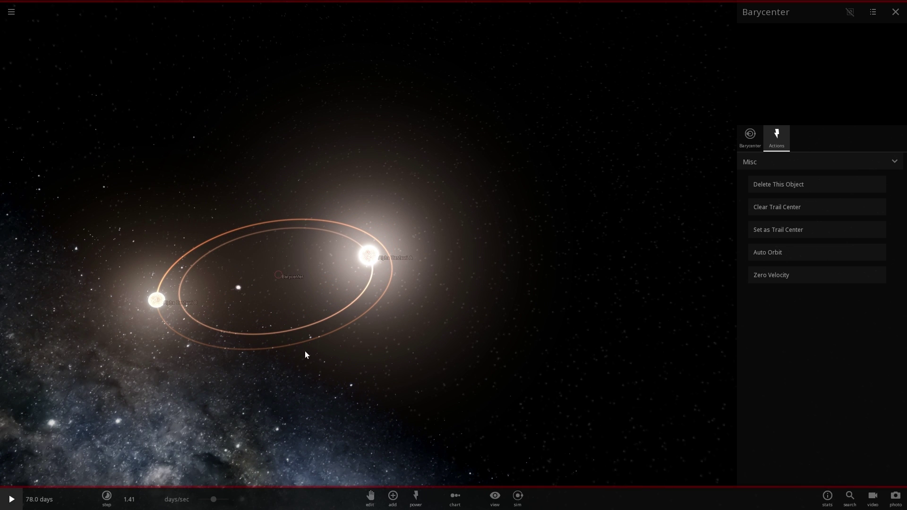
key("space")
mouse_move(306, 337)
left_mouse_down()
mouse_move(355, 336)
mouse_move(452, 287)
mouse_move(460, 308)
mouse_move(486, 237)
mouse_move(458, 275)
mouse_move(460, 307)
mouse_move(470, 297)
left_mouse_up()
key("space")
left_click(366, 263)
key("space")
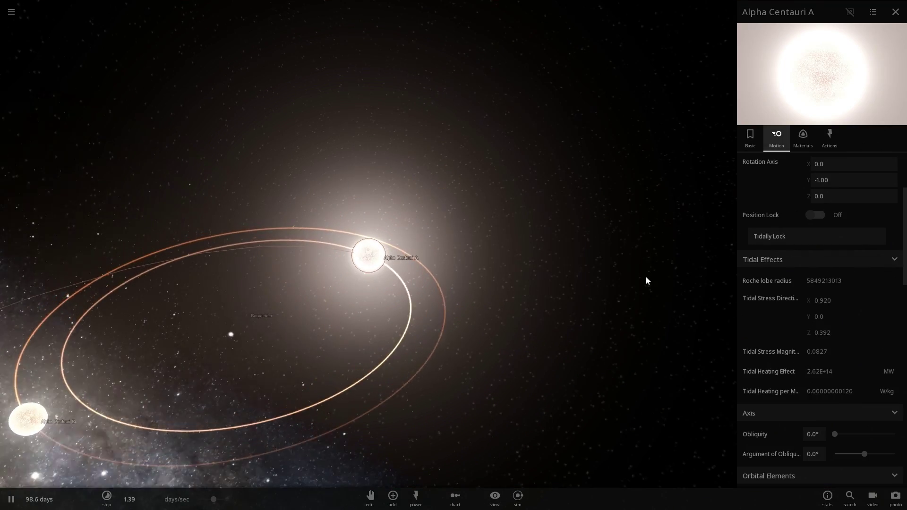
key("space")
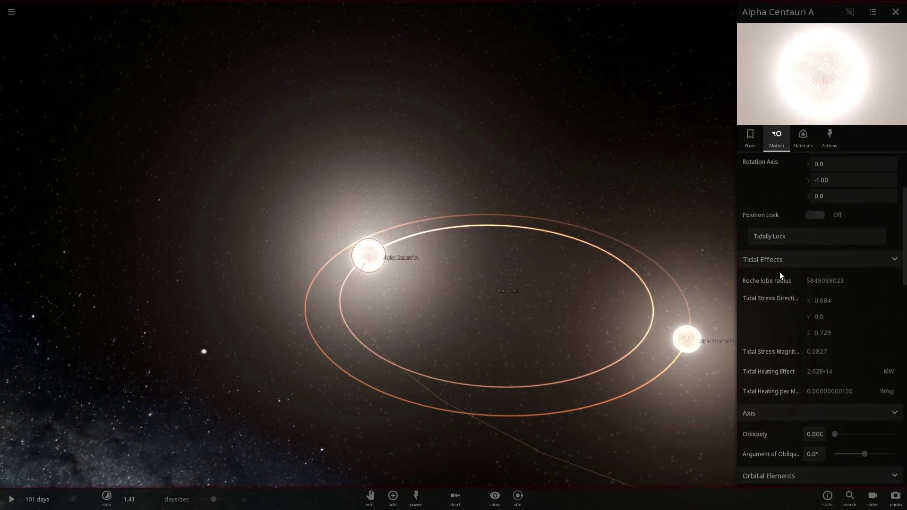
key("space")
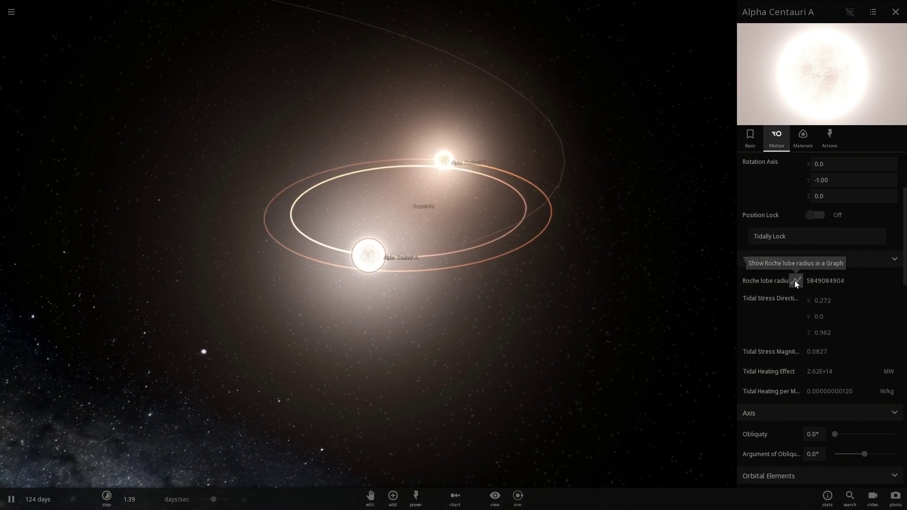
left_click(795, 281)
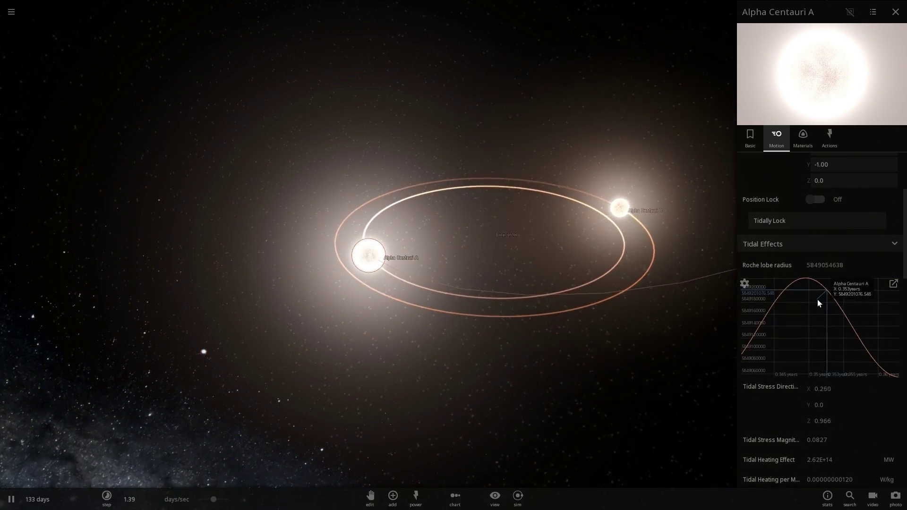
left_click_drag(534, 255, 383, 255)
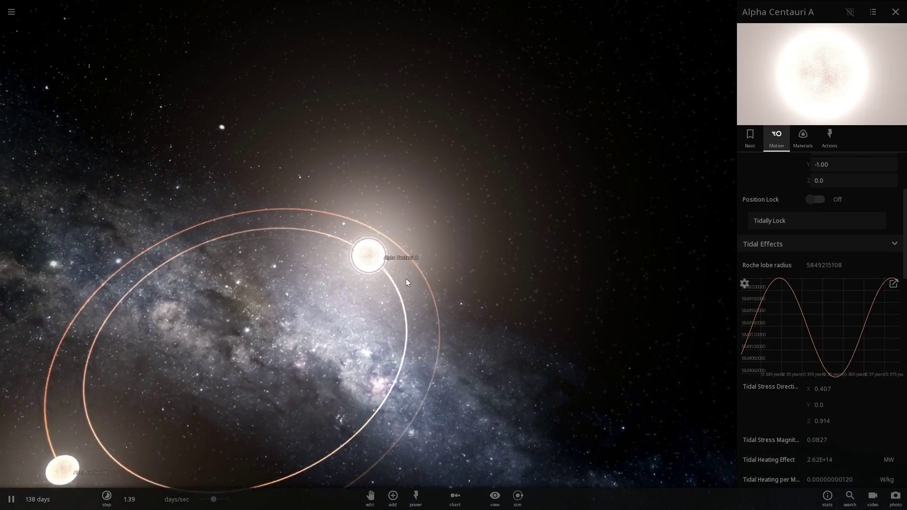
mouse_move(402, 285)
left_mouse_down()
mouse_move(371, 261)
mouse_move(672, 264)
left_mouse_up()
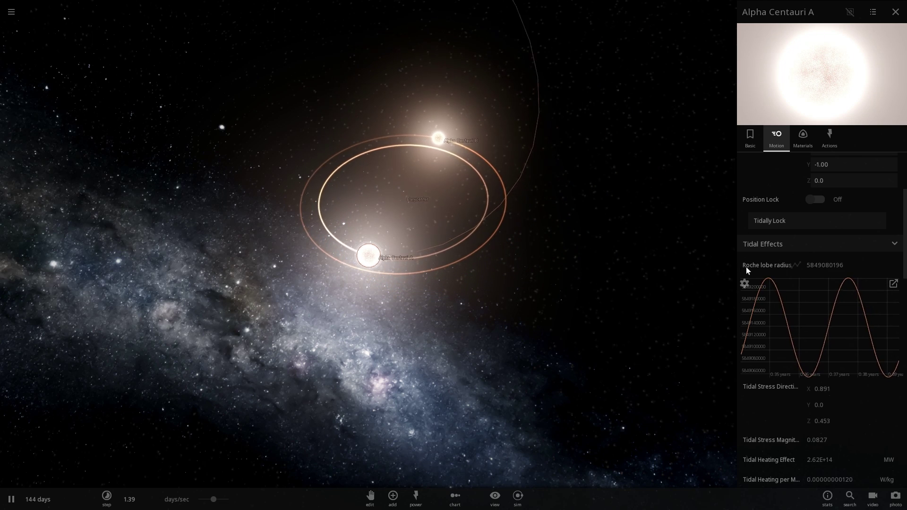
left_click_drag(351, 287, 180, 322)
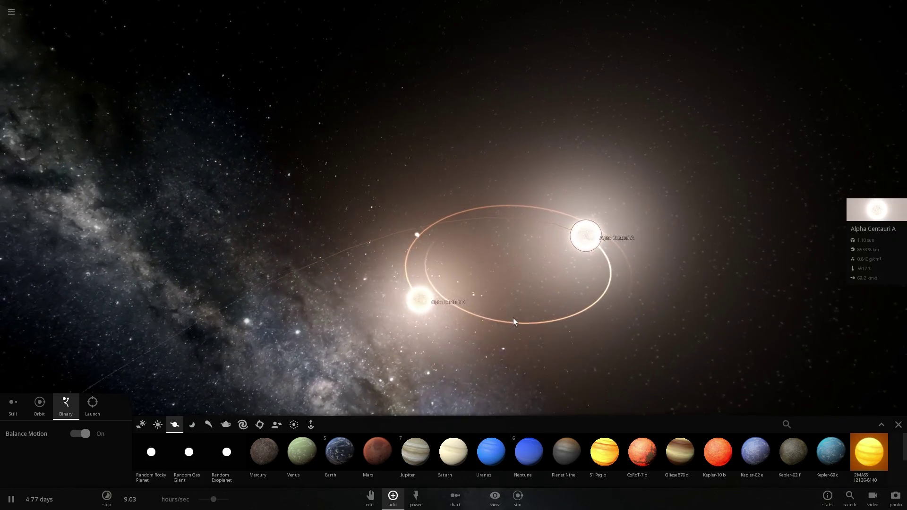
Place Mars in Orbit mode near Alpha Centauri B.
left_click_drag(533, 311, 567, 289)
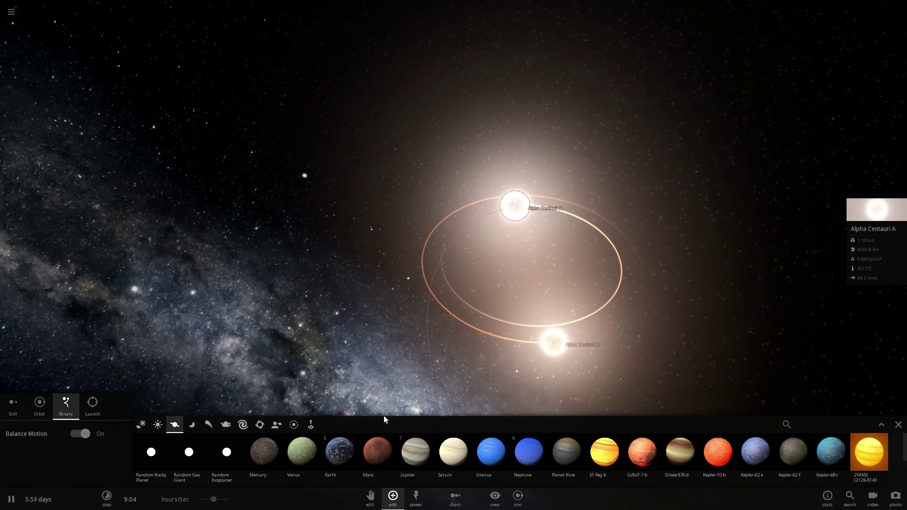
left_click(377, 457)
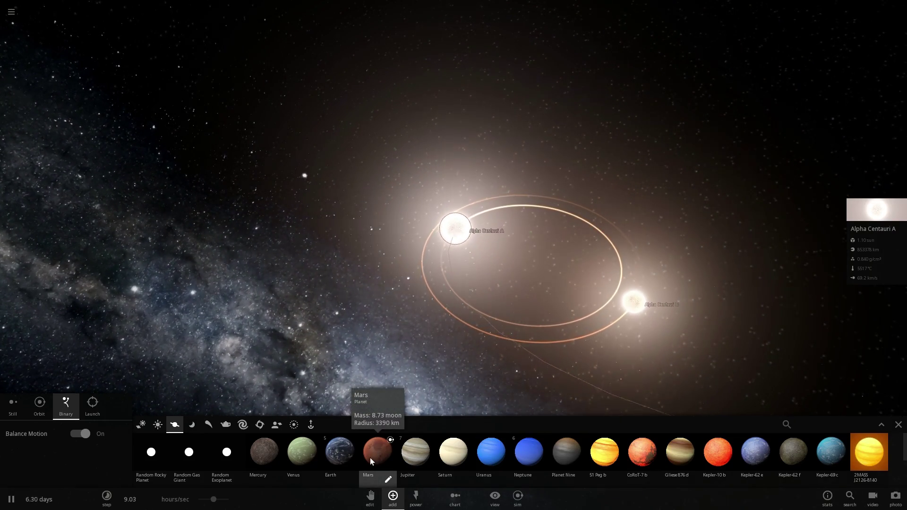
left_click(42, 405)
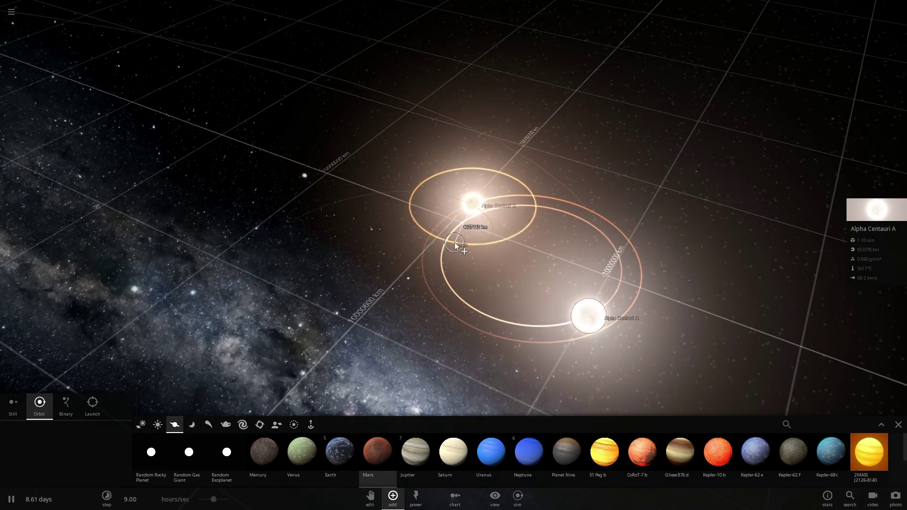
left_click(457, 244)
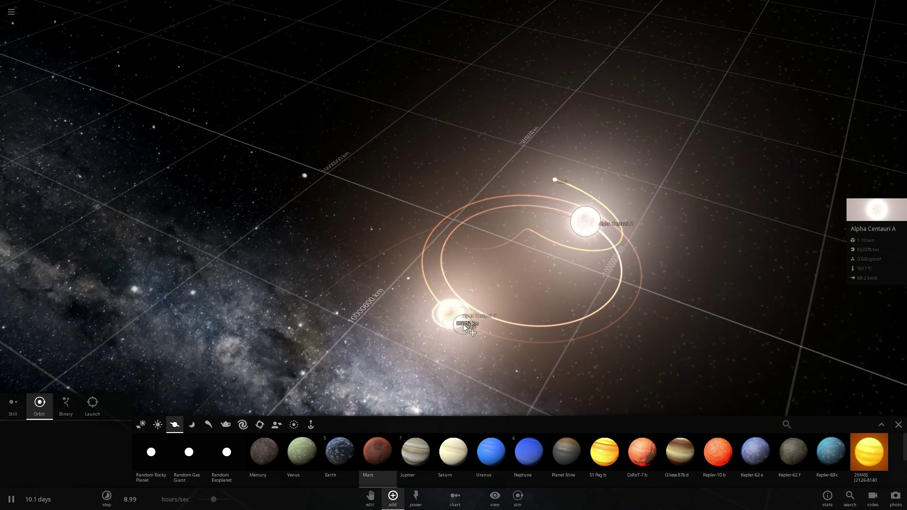
Place another Mars around Alpha Centauri B, then bring up B's properties.
left_click(465, 326)
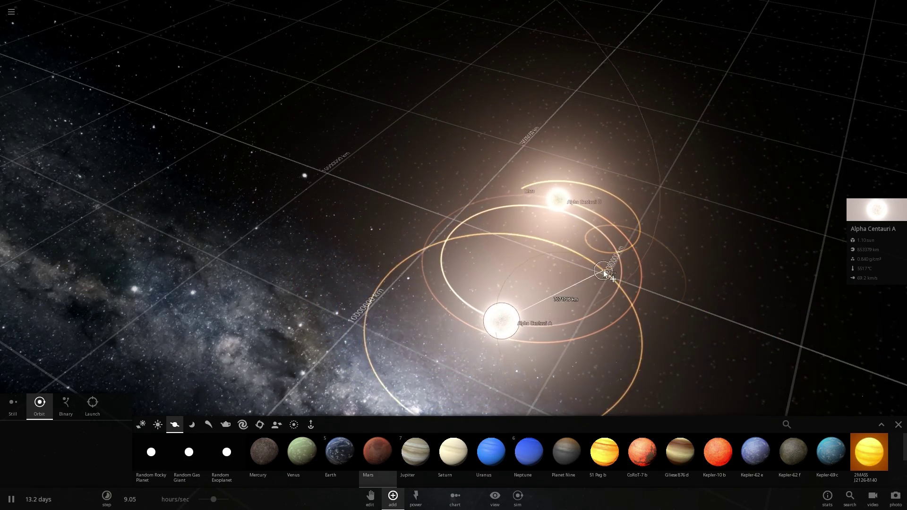
left_click(496, 207)
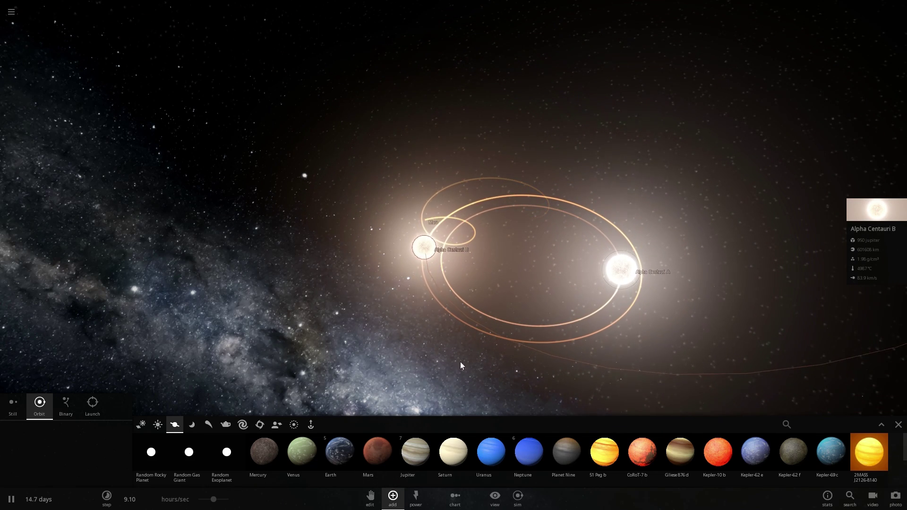
left_click(389, 454)
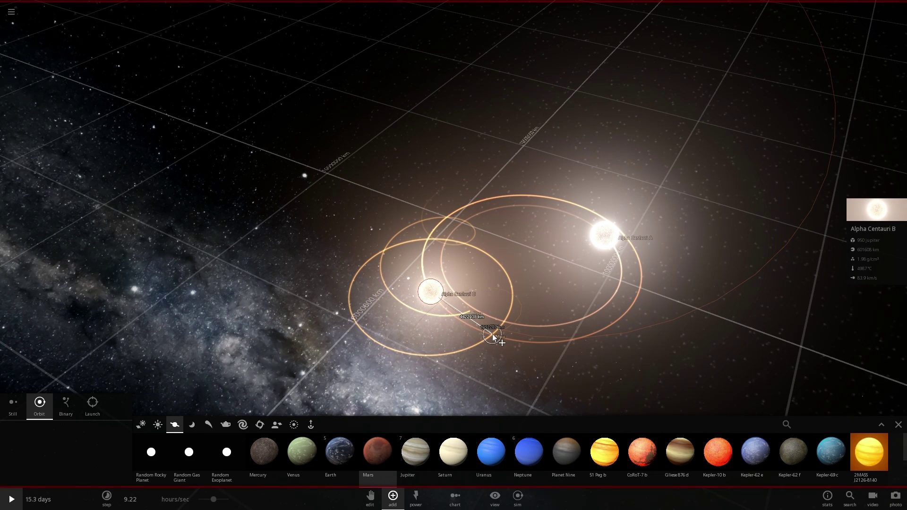
left_click(471, 327)
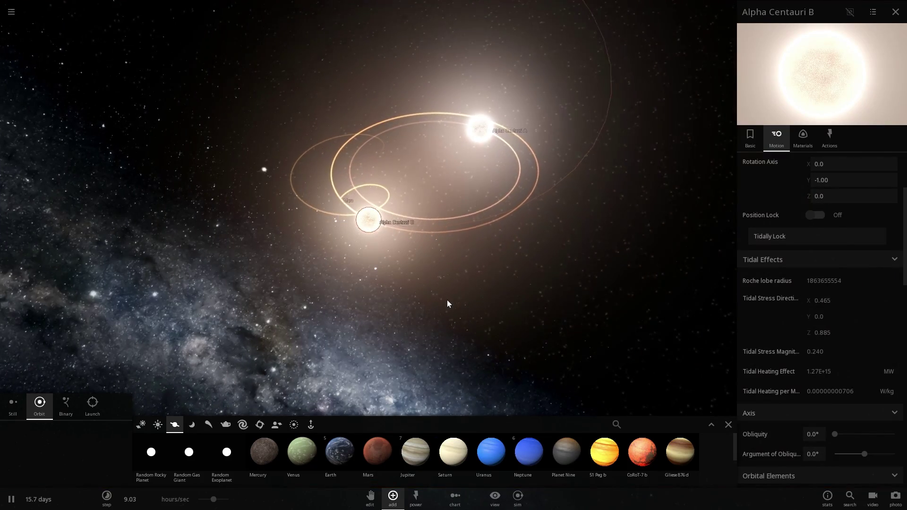
left_click_drag(398, 164, 378, 258)
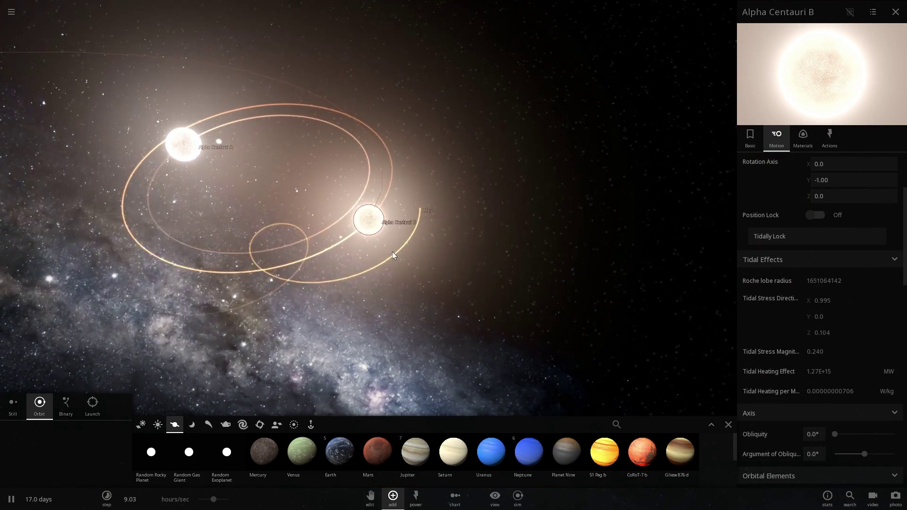
scroll(392, 252, "up", 3)
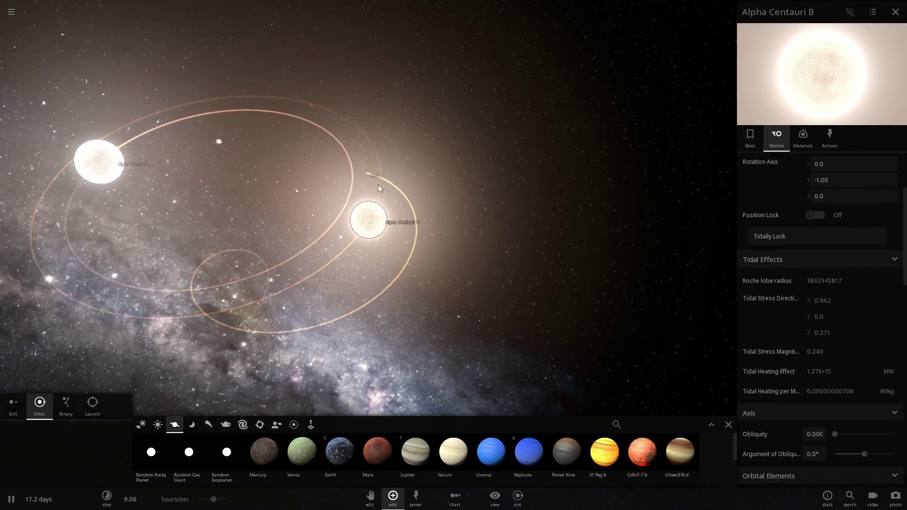
Change Alpha Centauri B's mass from 950 Jupiter masses to 1.95 suns.
left_click(292, 226)
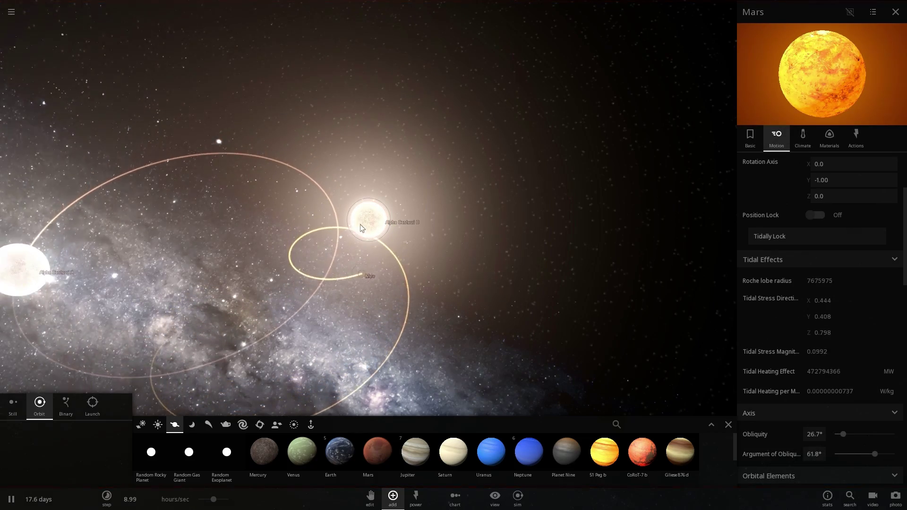
left_click(365, 224)
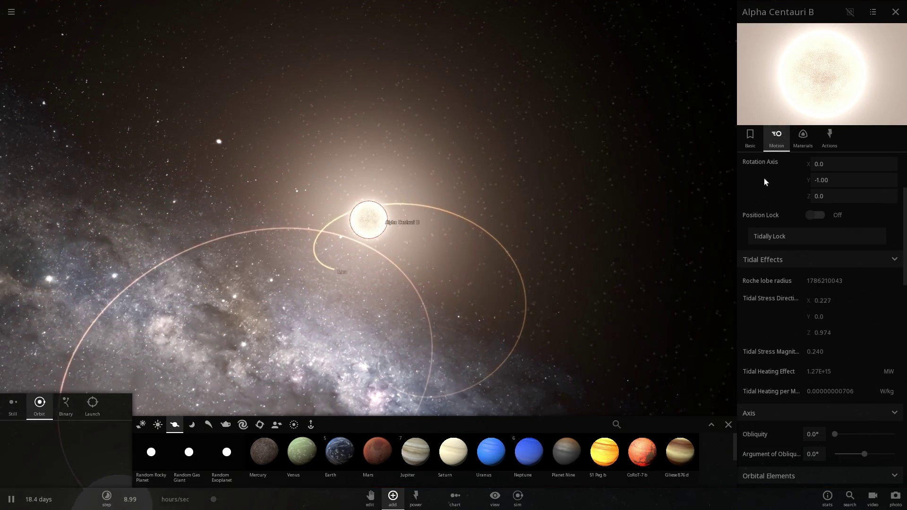
left_click(752, 143)
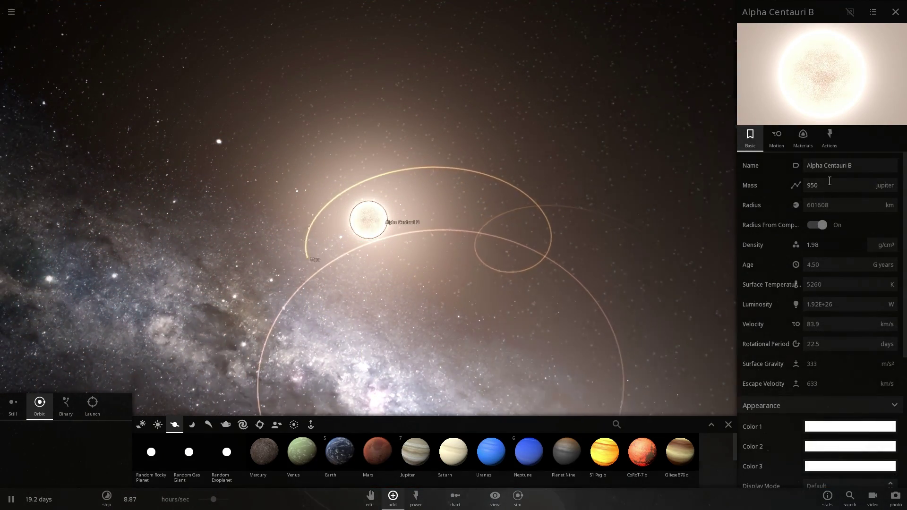
left_click(832, 175)
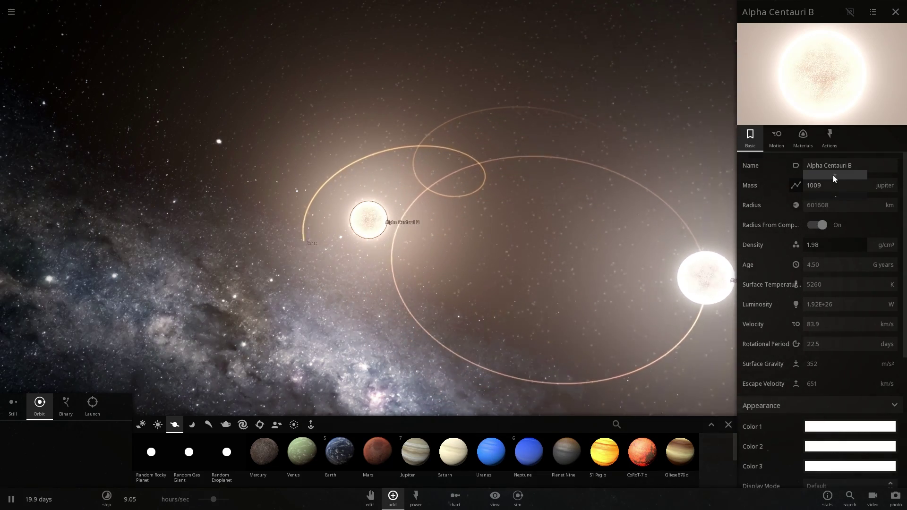
type("1.4")
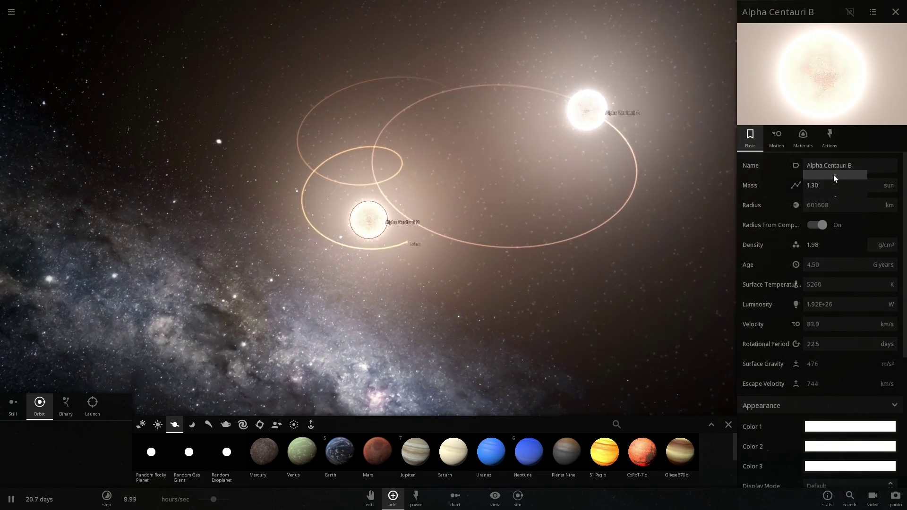
key("BackSpace")
type("95")
Check B's Motion and Basic tabs, pause the simulation, and select a nearby fragment.
left_click(777, 139)
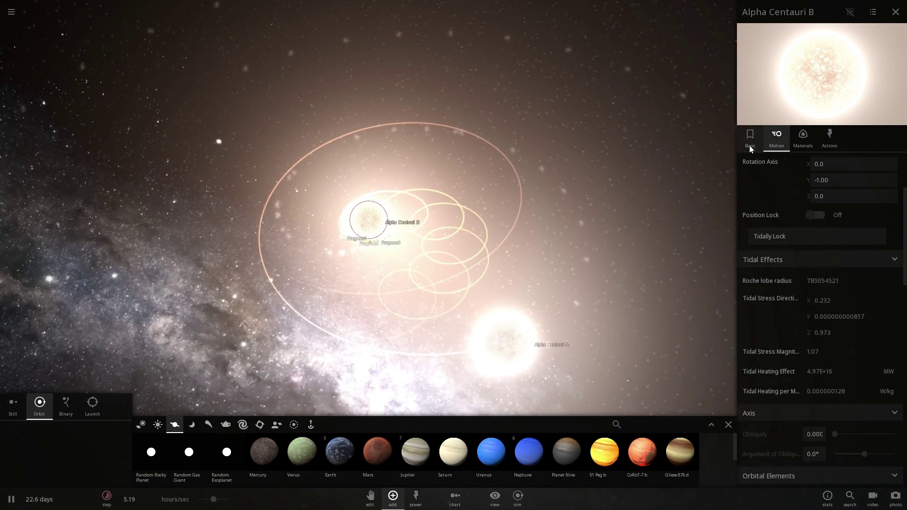
left_click(750, 139)
key("space")
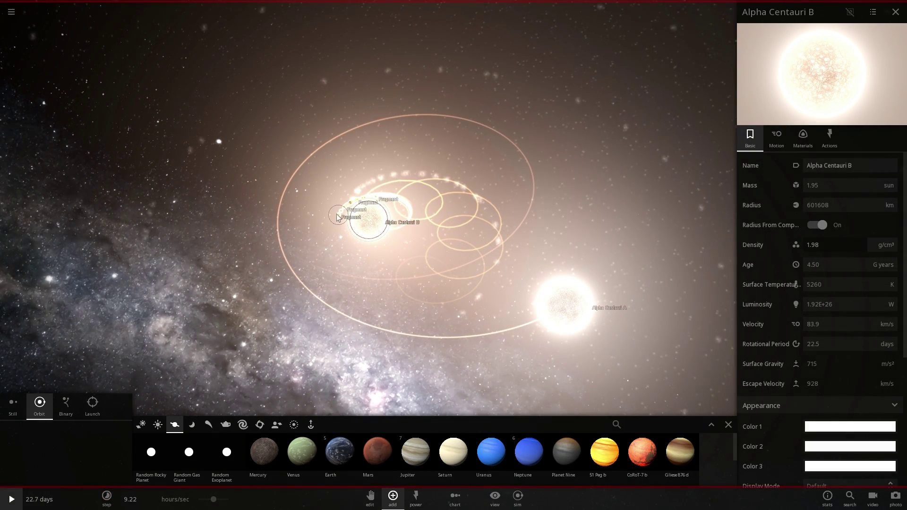
left_click(339, 216)
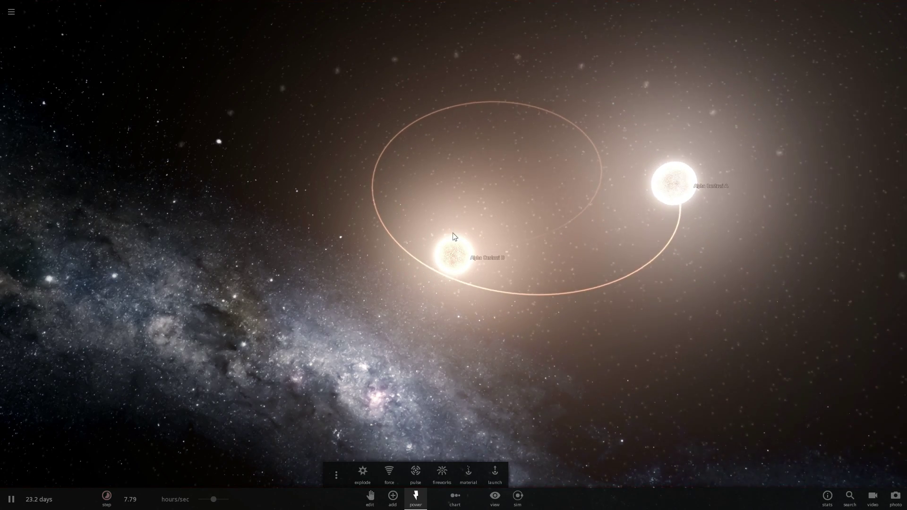
Set Alpha Centauri B's radius to 794,899 km (mass 3.37 suns) and view its Motion properties.
left_click(869, 210)
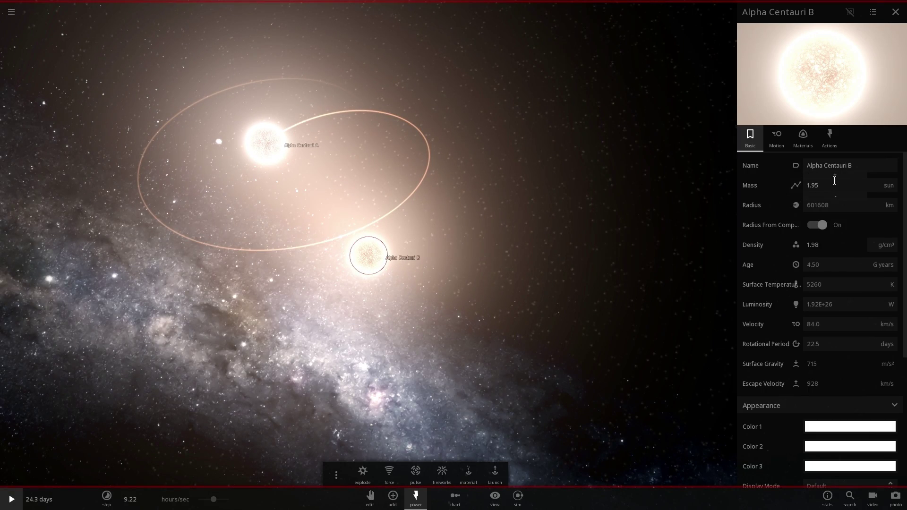
type("1.99")
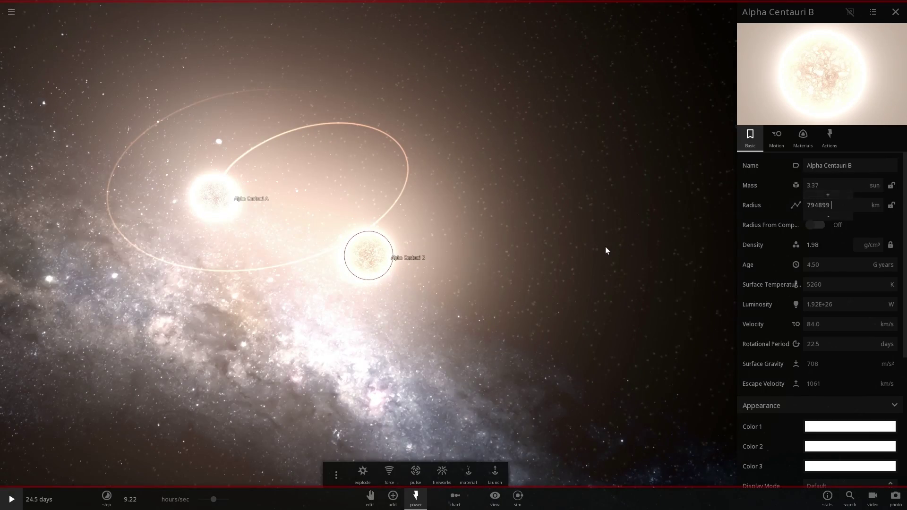
key("Return")
key("space")
key("space")
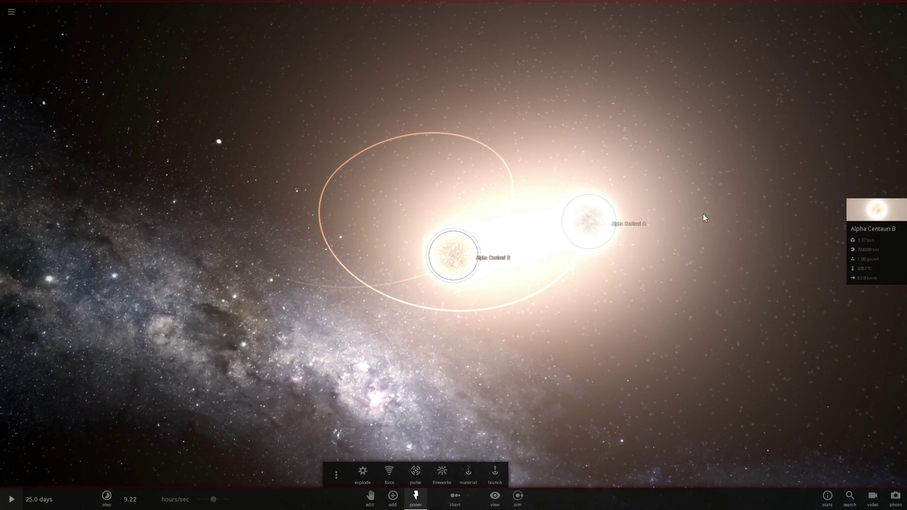
left_click(868, 210)
left_click(778, 139)
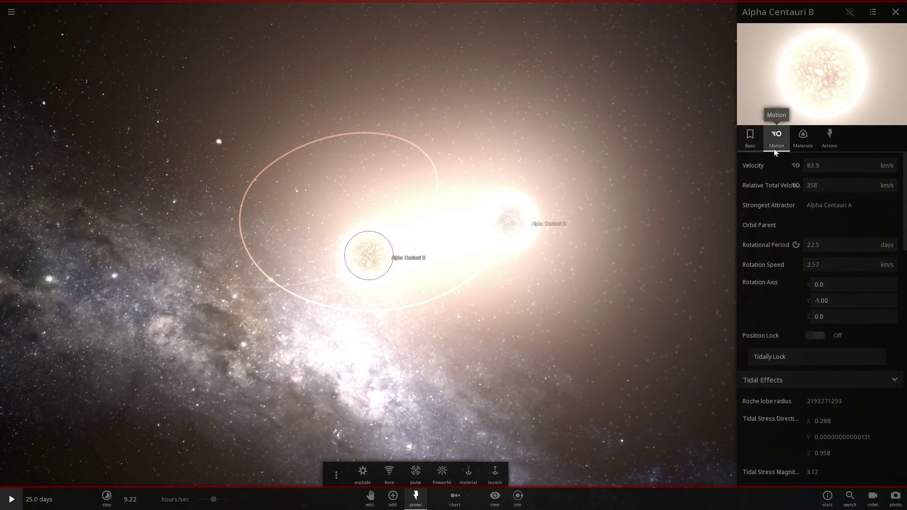
scroll(801, 294, "down", 2)
key("space")
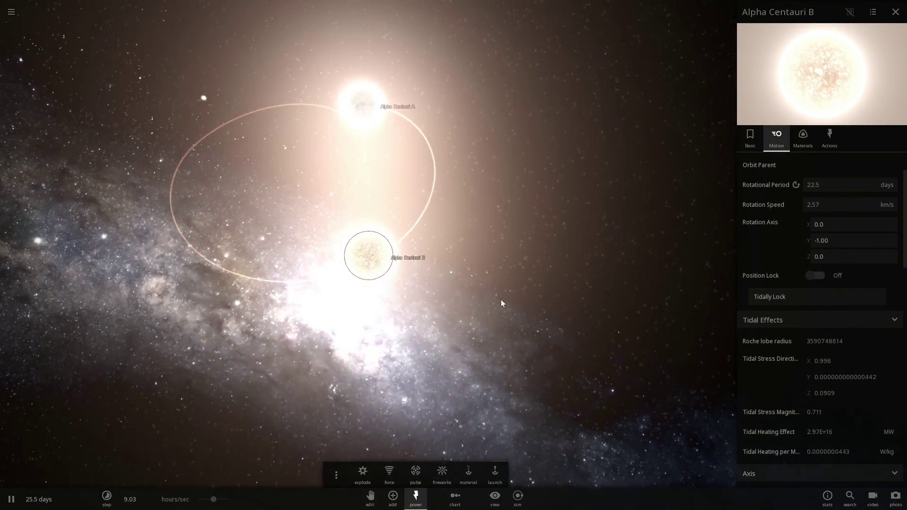
mouse_move(501, 303)
left_mouse_down()
mouse_move(409, 357)
mouse_move(492, 348)
mouse_move(493, 258)
left_mouse_up()
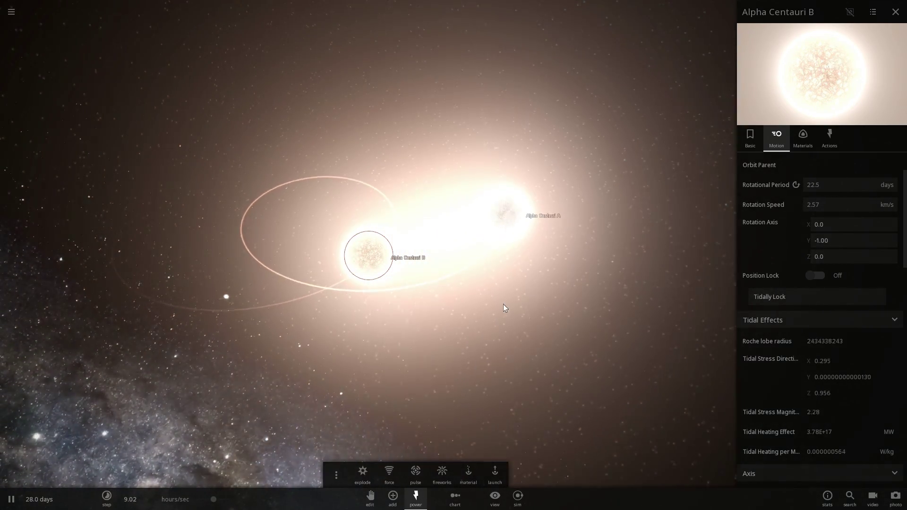
Detonate the star into a bright supernova nebula, then bring up the main menu.
left_click(503, 303)
mouse_move(503, 304)
left_mouse_down()
mouse_move(466, 347)
mouse_move(525, 283)
mouse_move(541, 248)
left_mouse_up()
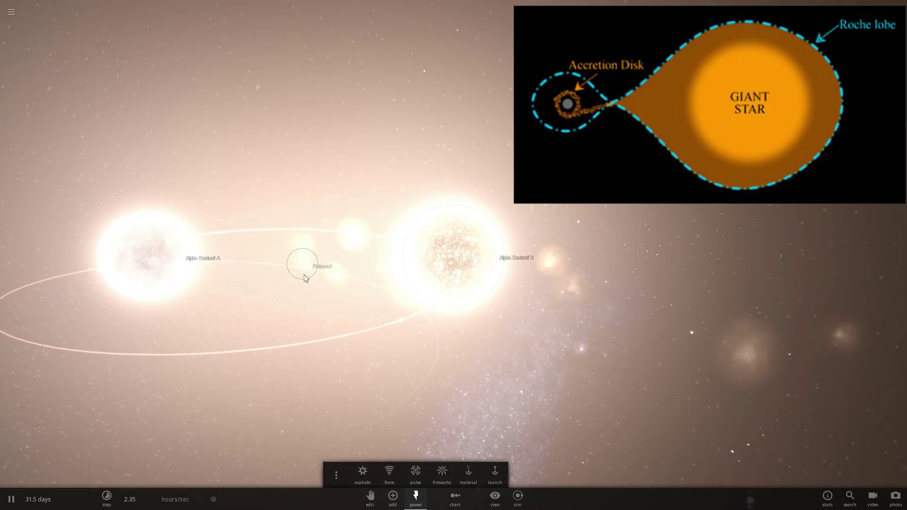
left_click(356, 285)
mouse_move(357, 286)
left_mouse_down()
mouse_move(403, 309)
mouse_move(557, 286)
mouse_move(535, 275)
mouse_move(484, 359)
mouse_move(517, 349)
left_mouse_up()
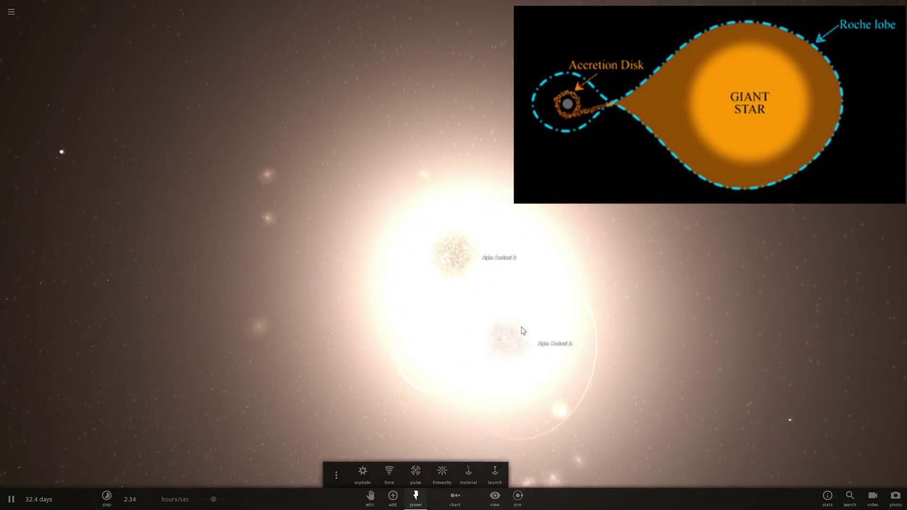
left_click(521, 327)
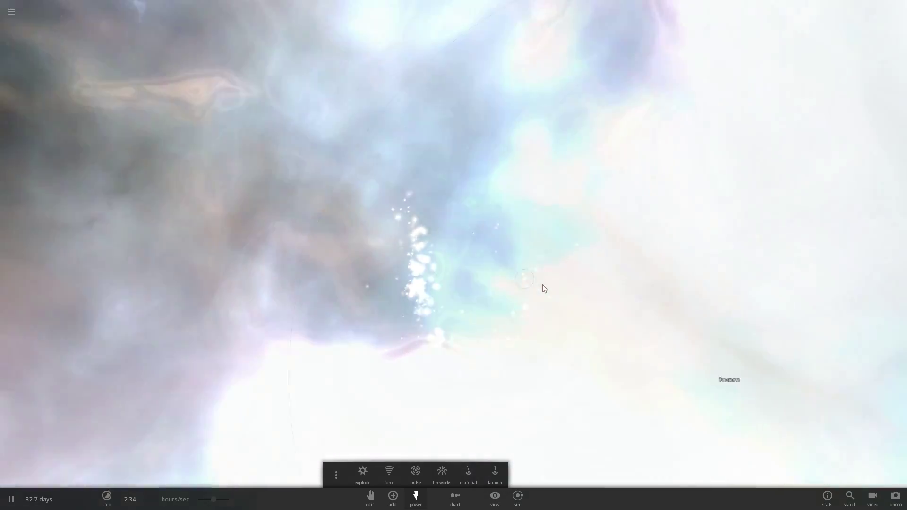
scroll(542, 284, "down", 6)
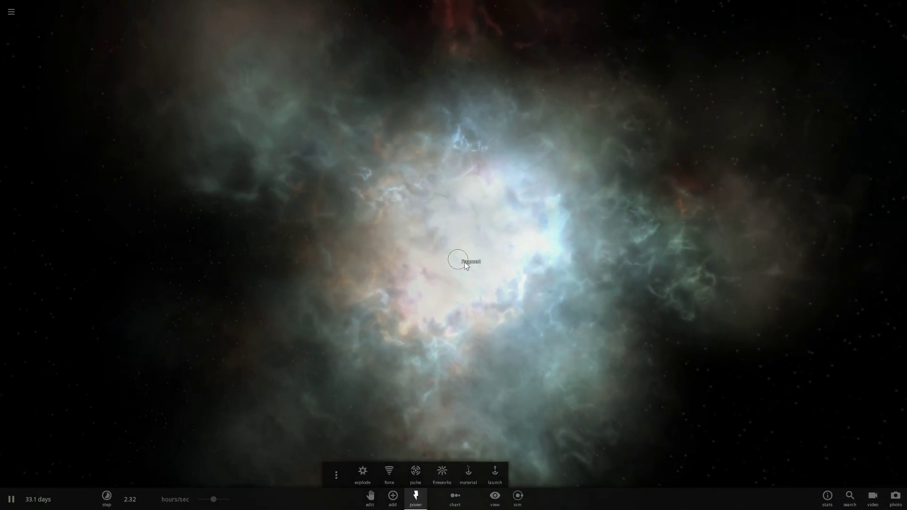
scroll(467, 268, "up", 5)
scroll(501, 271, "up", 4)
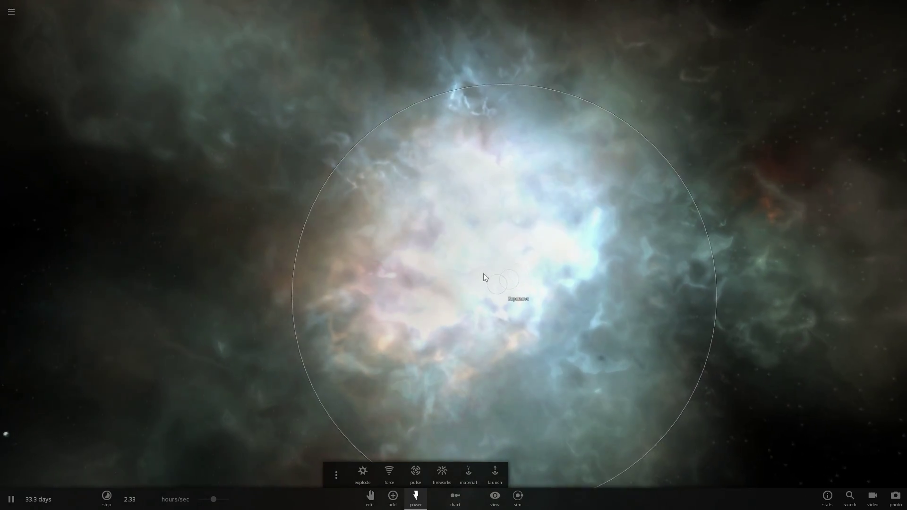
scroll(440, 150, "down", 5)
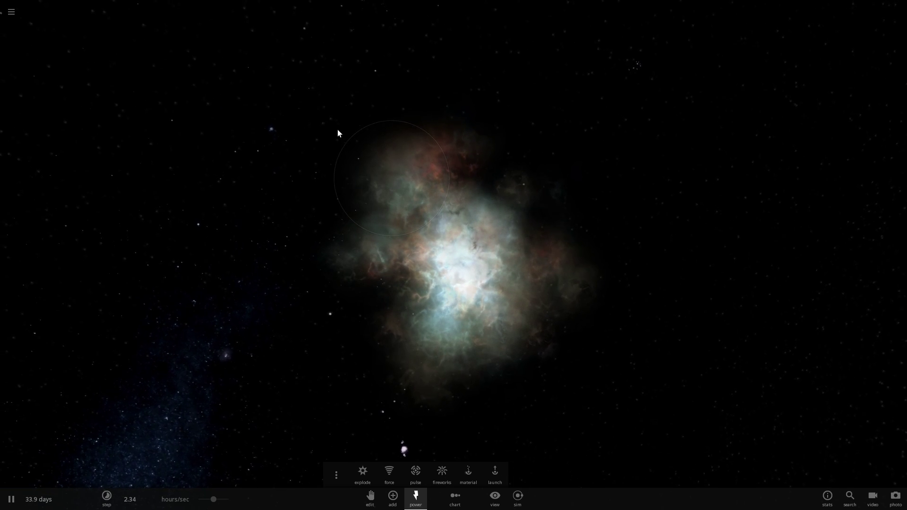
left_click(12, 12)
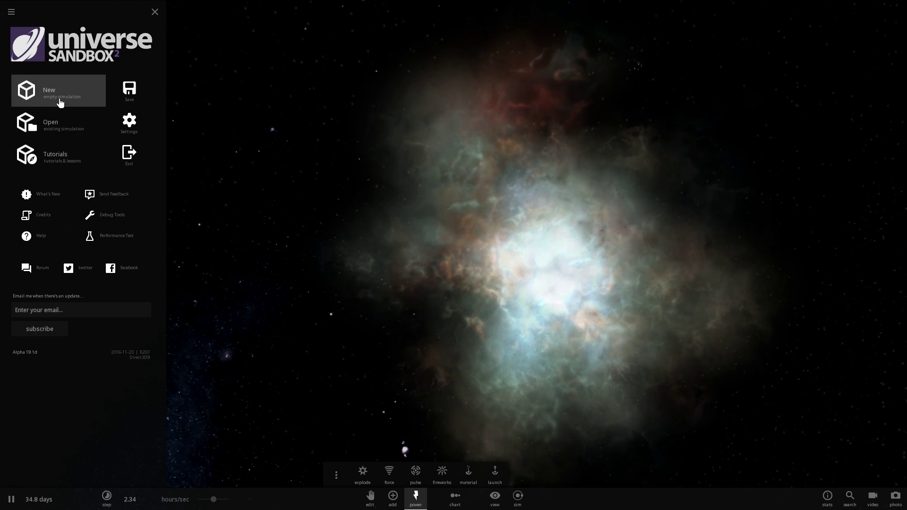
In a new simulation, place a 100-solar-mass black hole and rename it Cygnus X-1.
left_click(61, 103)
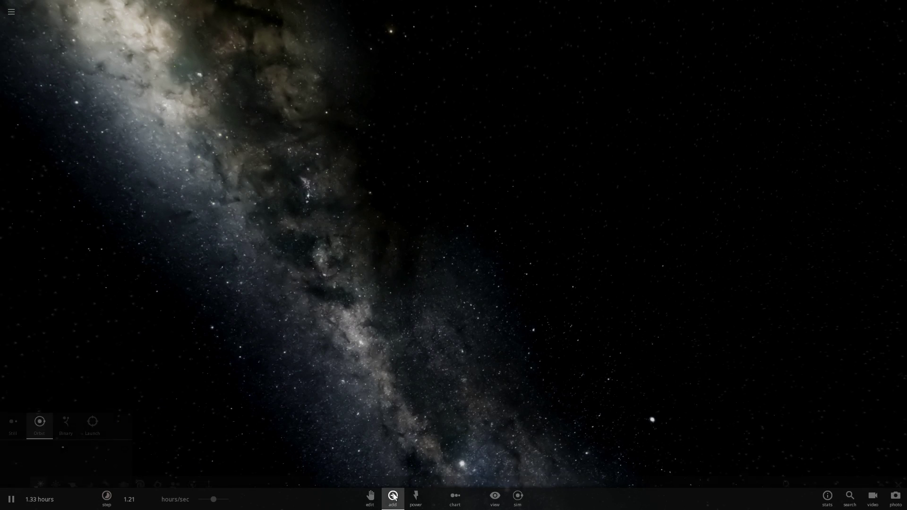
left_click(393, 496)
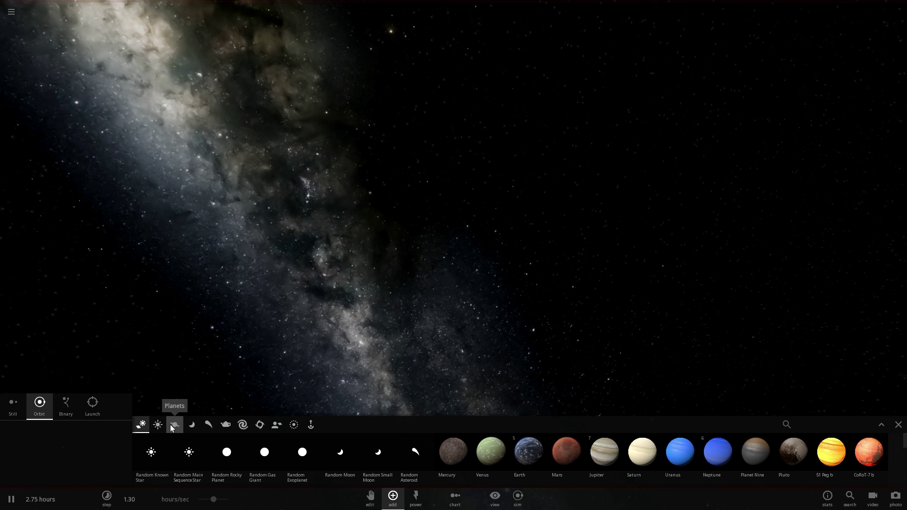
left_click(259, 425)
left_click(226, 452)
left_click(453, 220)
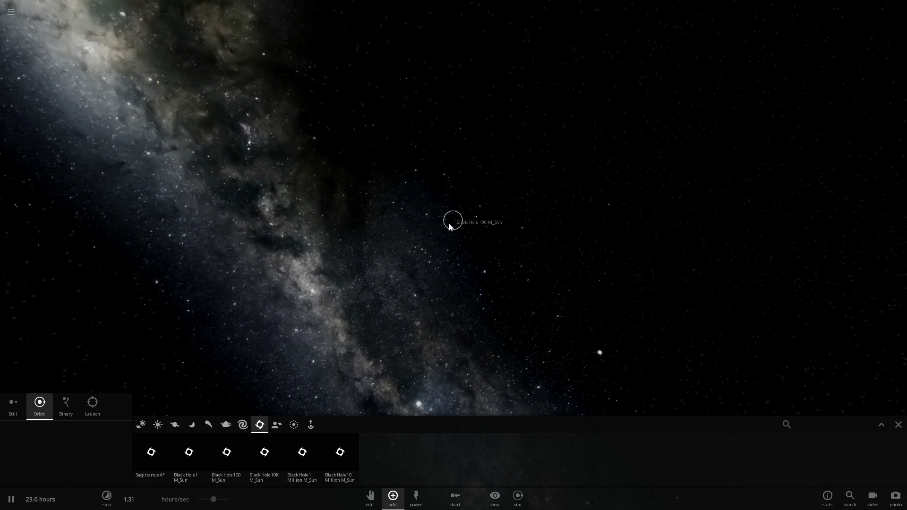
left_click(450, 221)
left_click(871, 222)
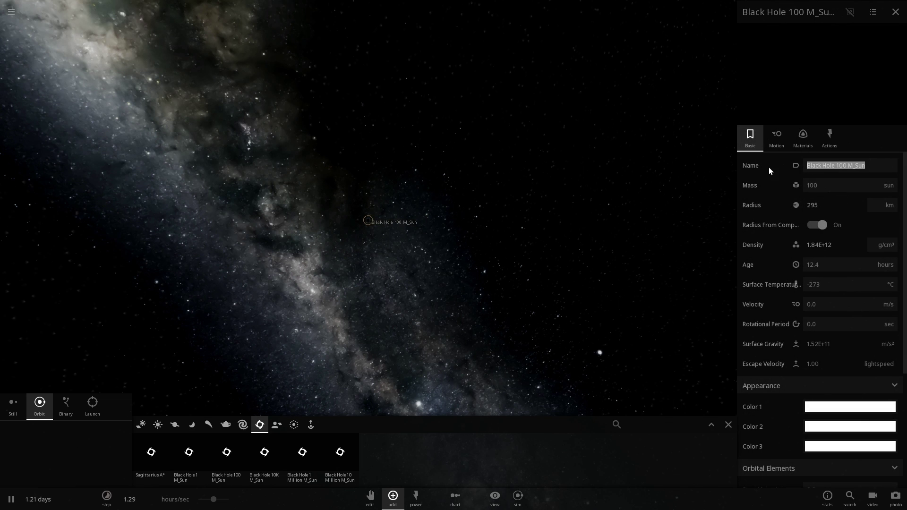
type("Cygnus X-1")
key("Return")
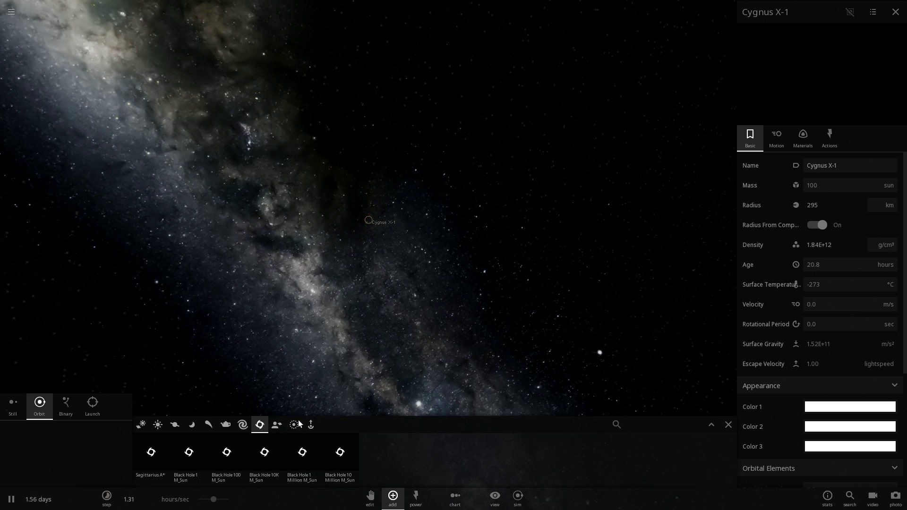
Place the star Rigel in orbit around Cygnus X-1 and raise the time-step.
left_click(158, 425)
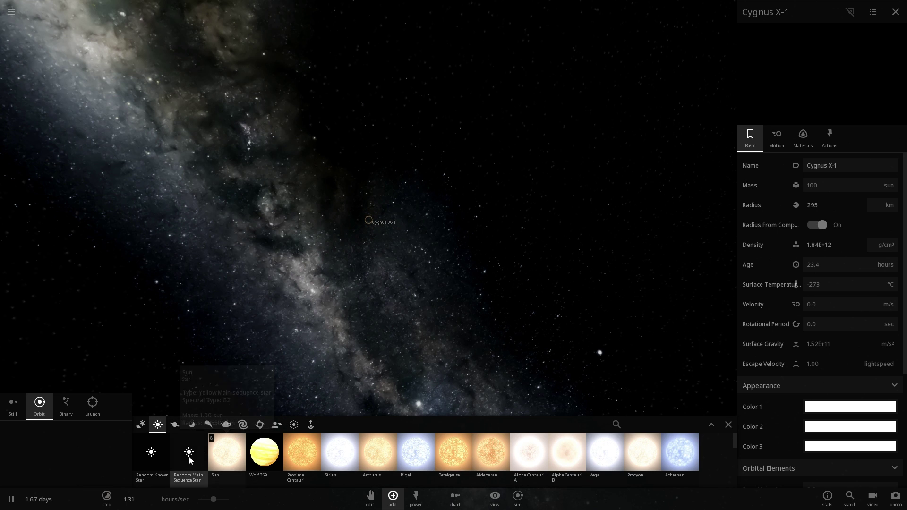
left_click(417, 452)
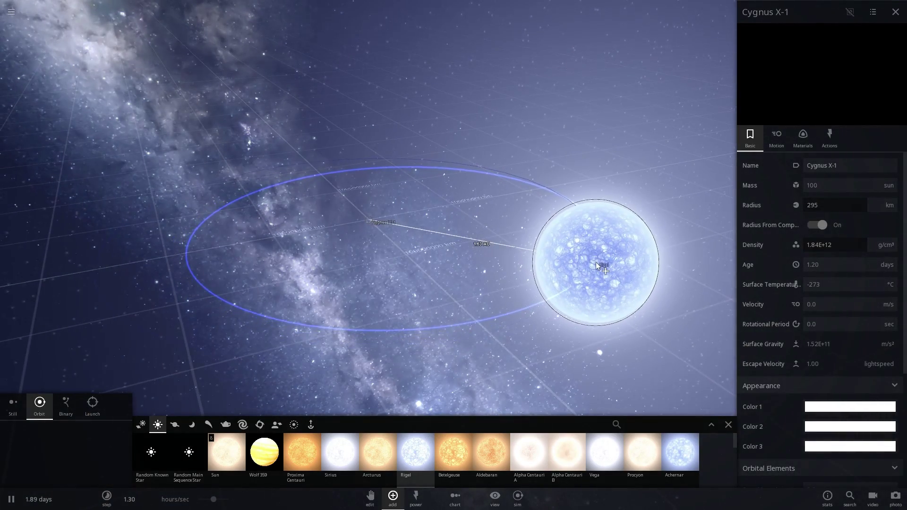
left_click(596, 262)
left_click(543, 241)
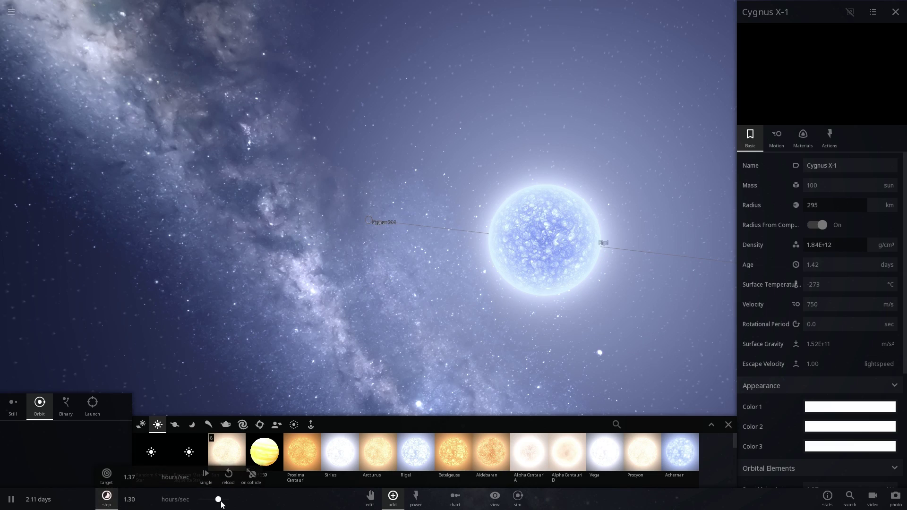
left_click_drag(220, 500, 228, 500)
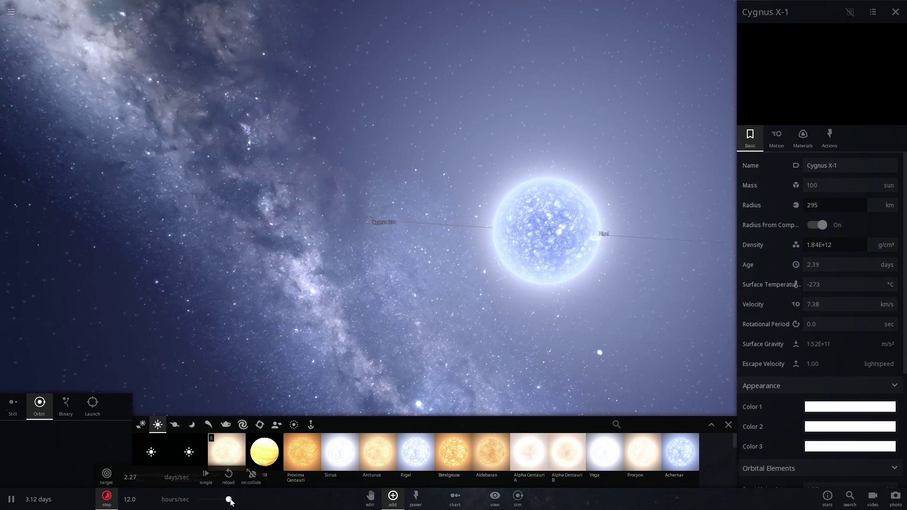
Follow Rigel with the camera, focus on it, and adjust the simulation speed.
left_click_drag(327, 349, 378, 322)
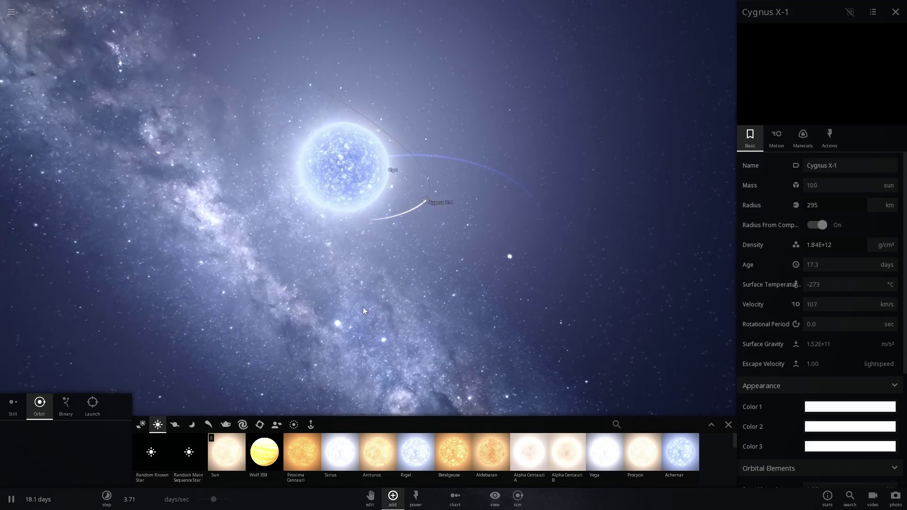
left_click_drag(363, 309, 429, 183)
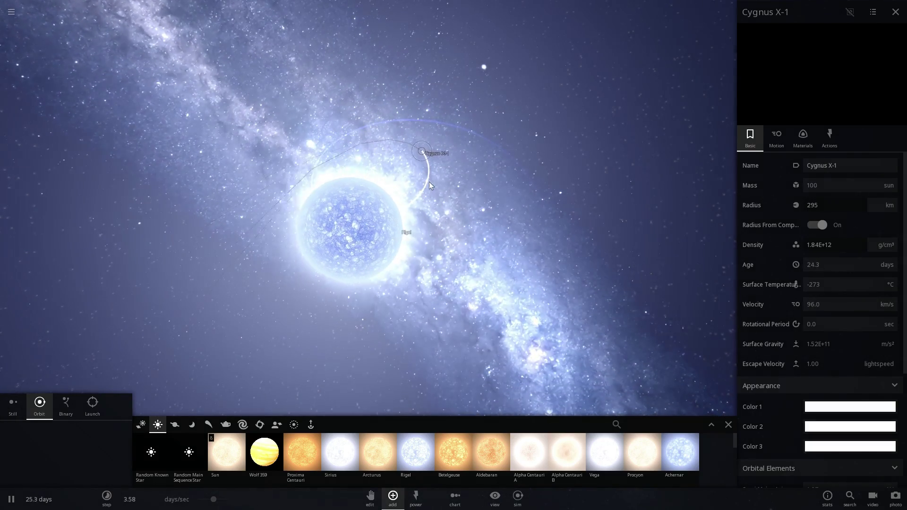
left_click_drag(429, 183, 477, 202)
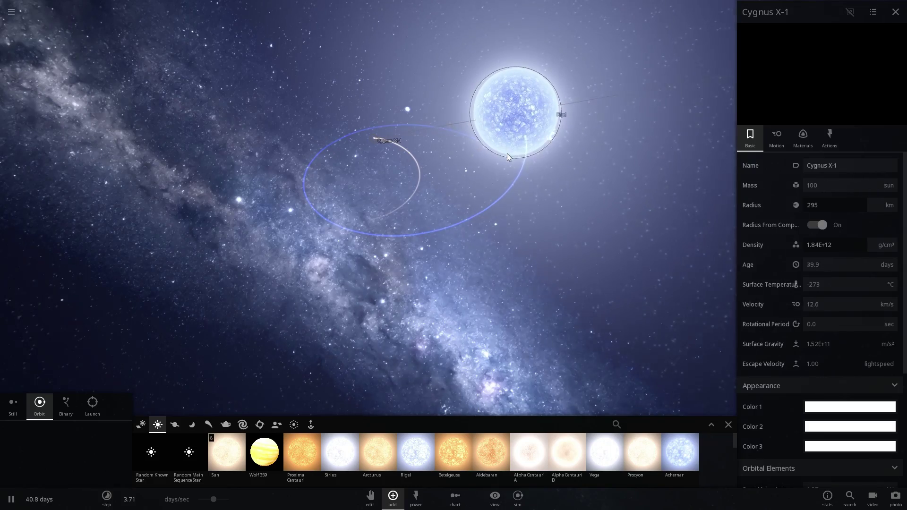
double_click(494, 120)
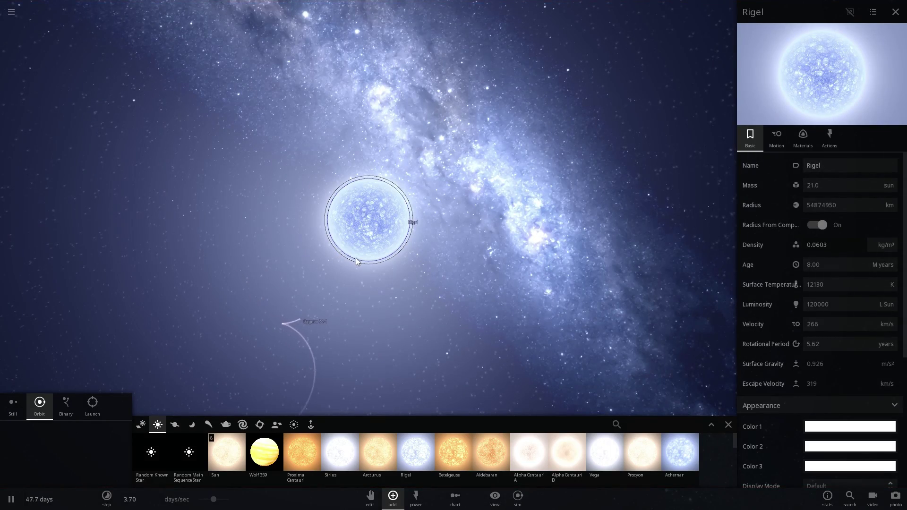
left_click_drag(358, 261, 393, 248)
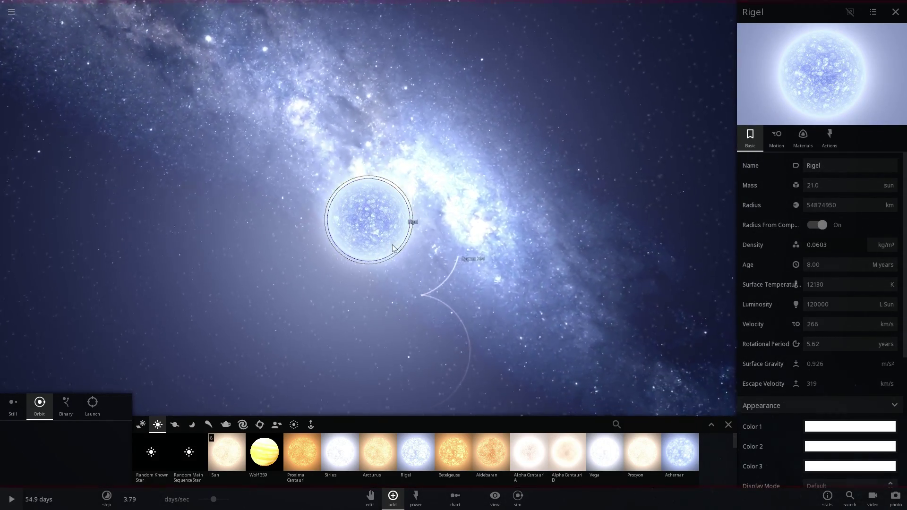
scroll(392, 244, "up", 5)
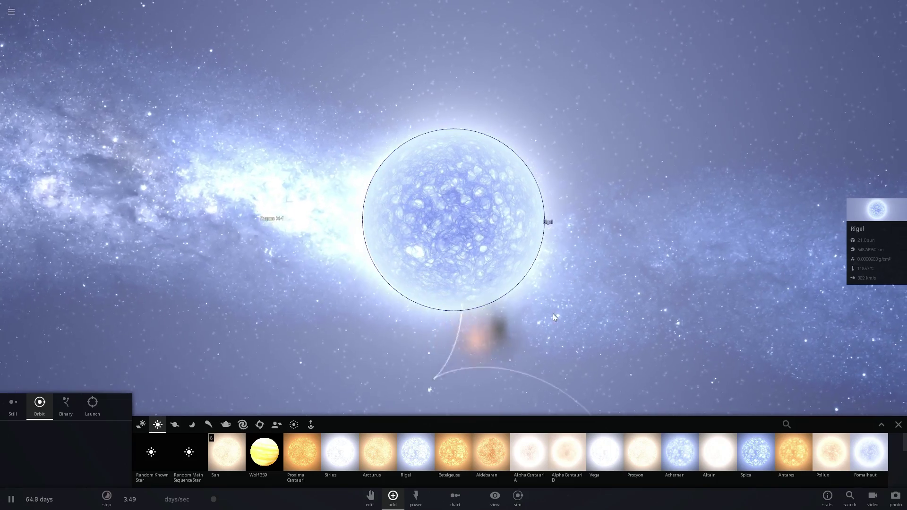
left_click_drag(656, 336, 663, 137)
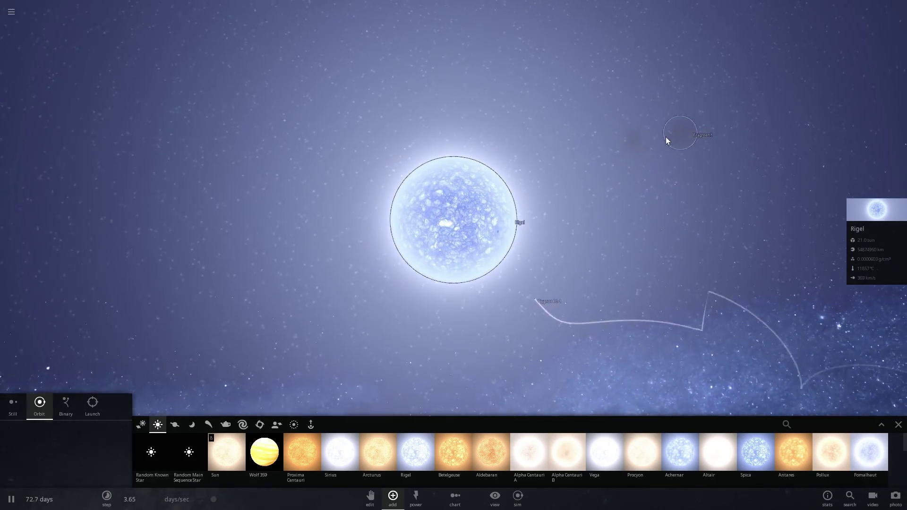
mouse_move(580, 149)
left_mouse_down()
mouse_move(485, 319)
mouse_move(543, 315)
left_mouse_up()
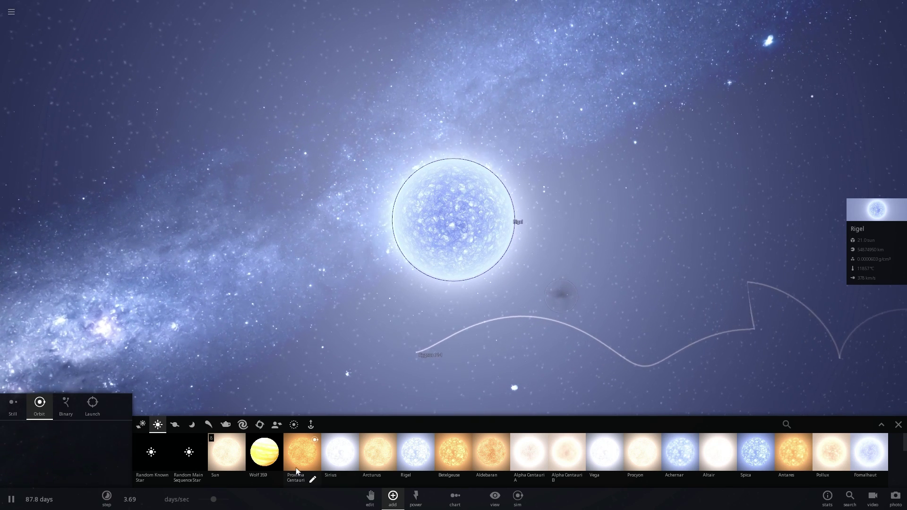
left_click_drag(223, 500, 213, 501)
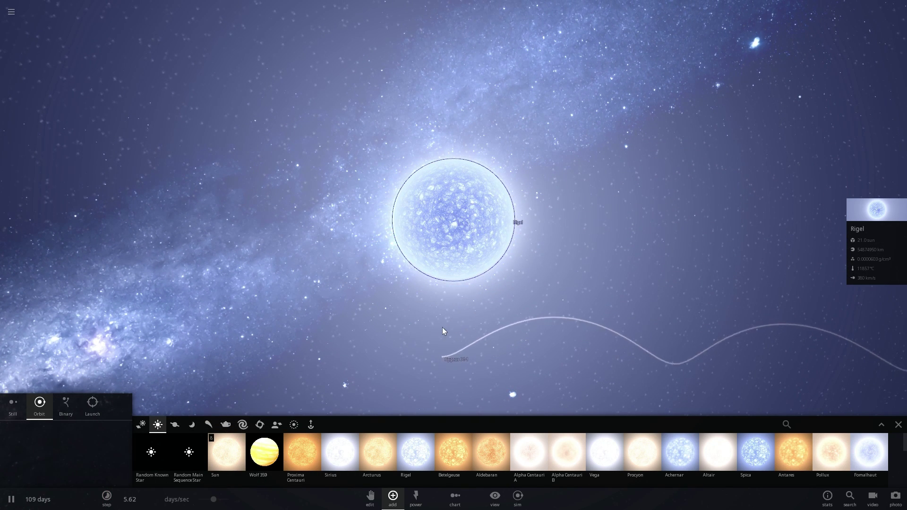
Inspect Cygnus X-1's Semi-Major Axis in its Motion tab, then resume and orbit around Rigel.
left_click(871, 217)
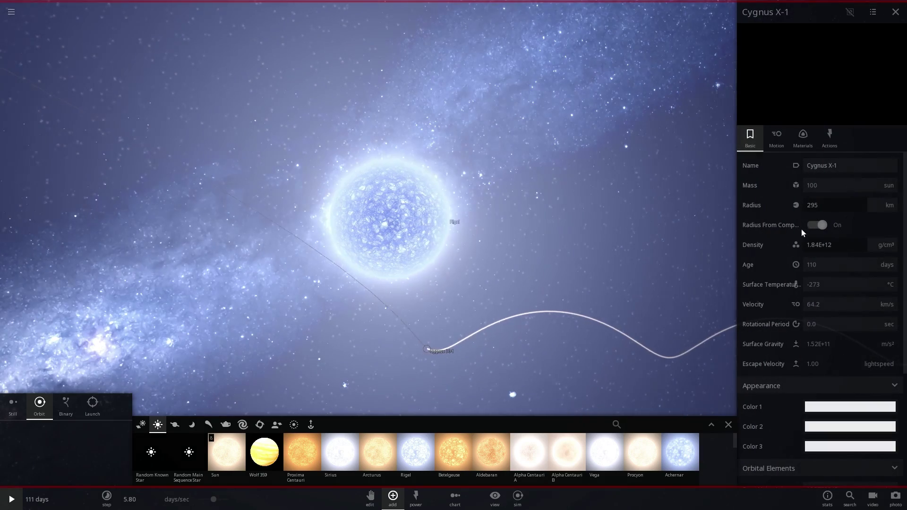
left_click(777, 137)
left_click(822, 376)
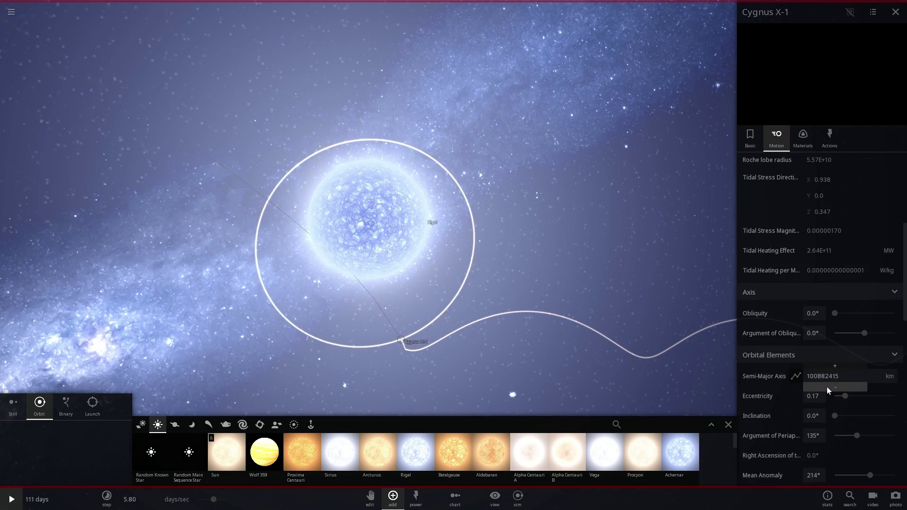
left_click(560, 276)
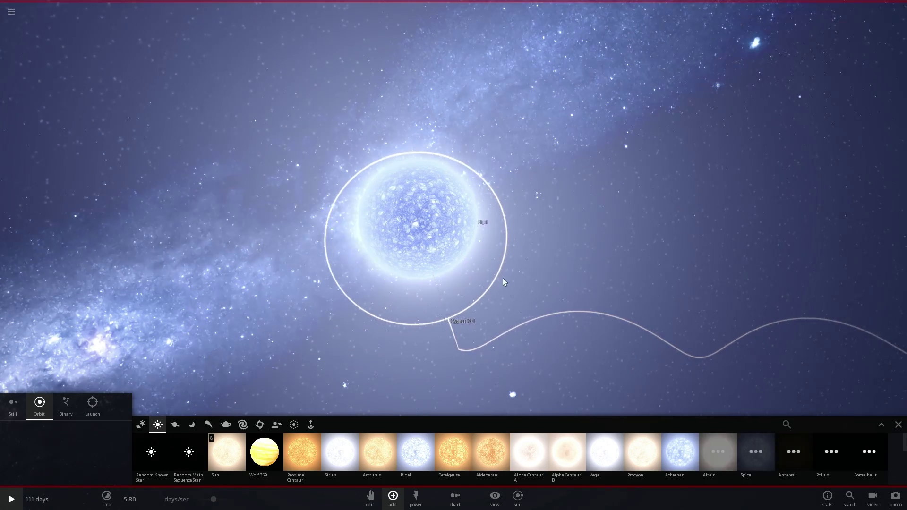
left_click(486, 323)
scroll(496, 288, "up", 4)
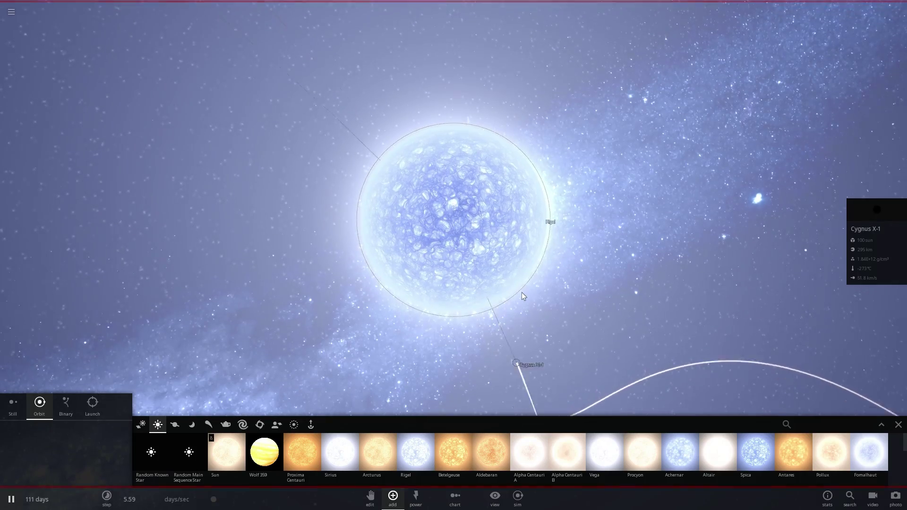
mouse_move(535, 300)
left_mouse_down()
mouse_move(554, 312)
mouse_move(527, 275)
left_mouse_up()
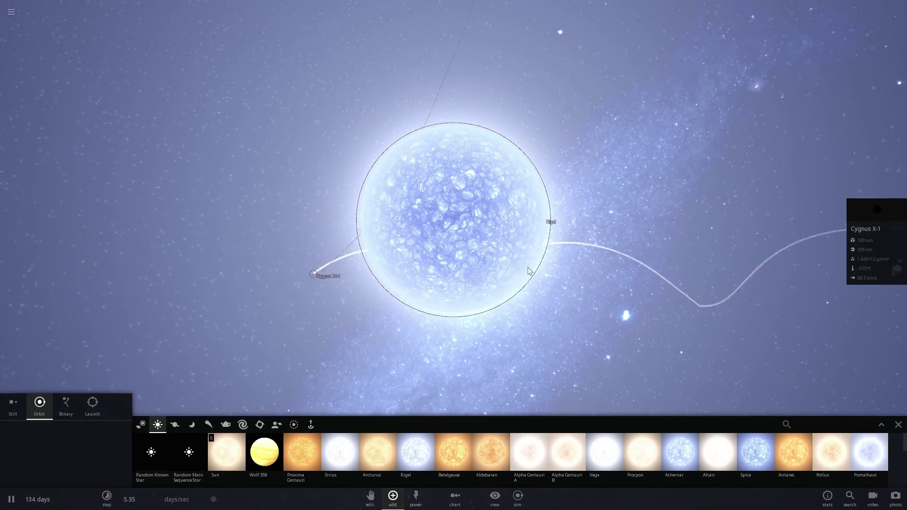
left_click(12, 500)
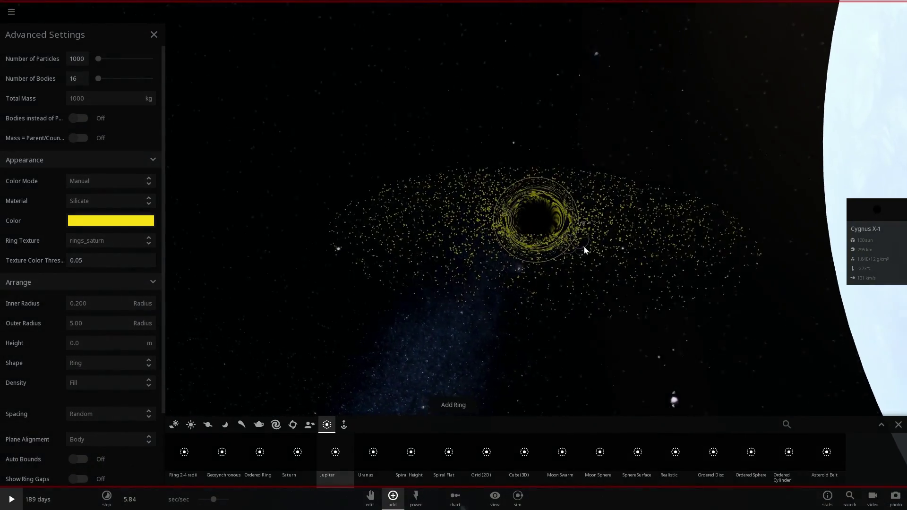
Colour Cygnus X-1's ring pale yellow, start the simulation, and view the ring edge-on before Rigel.
left_click(122, 222)
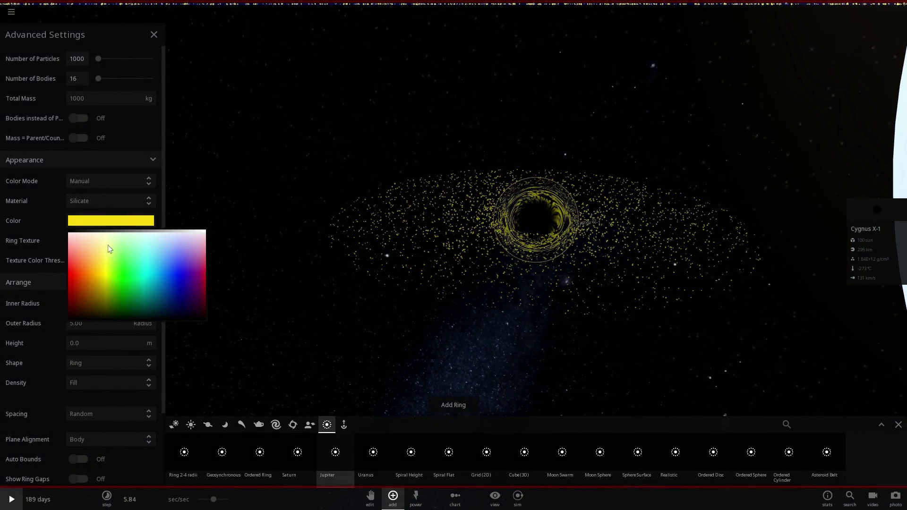
left_click(454, 405)
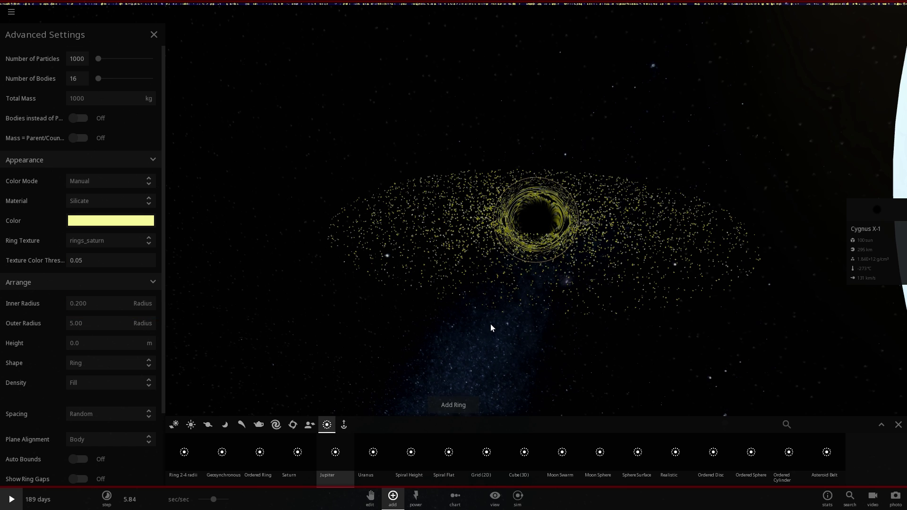
key("space")
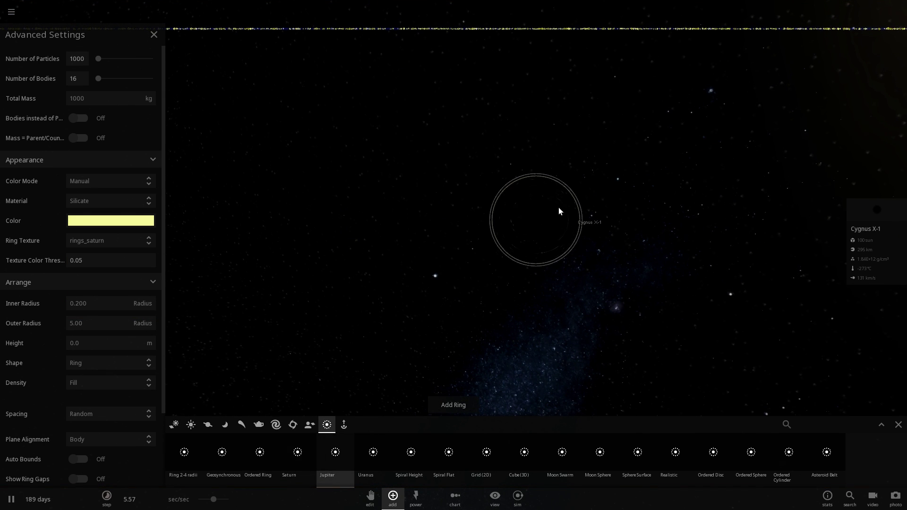
left_click_drag(636, 203, 482, 206)
scroll(554, 201, "down", 5)
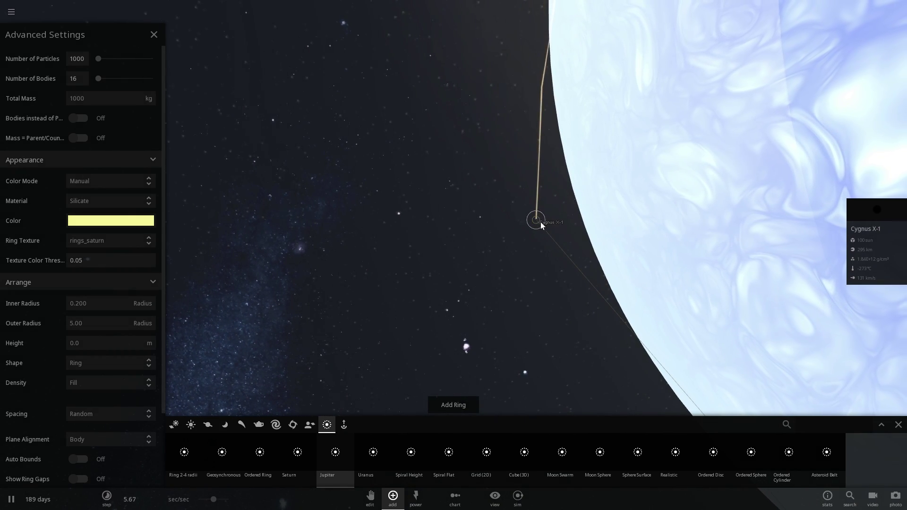
left_click_drag(539, 240, 563, 211)
scroll(564, 211, "up", 6)
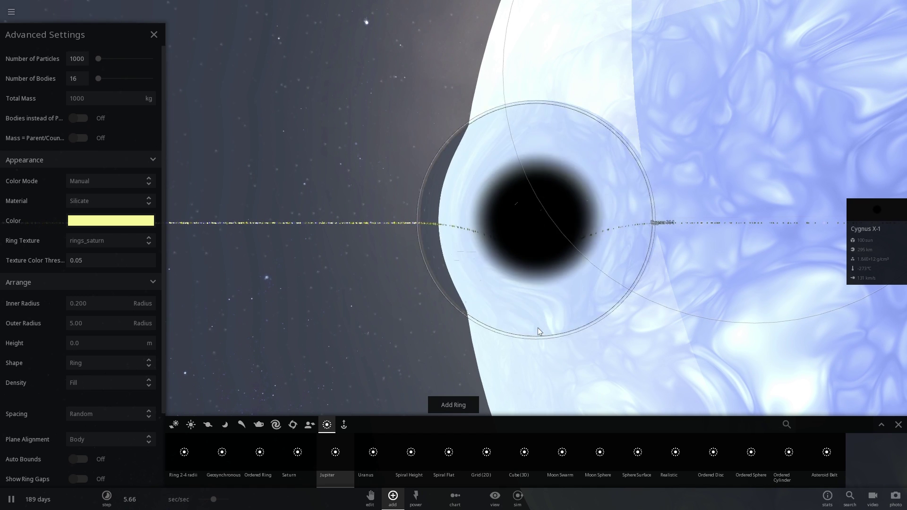
scroll(538, 328, "down", 2)
scroll(519, 252, "down", 4)
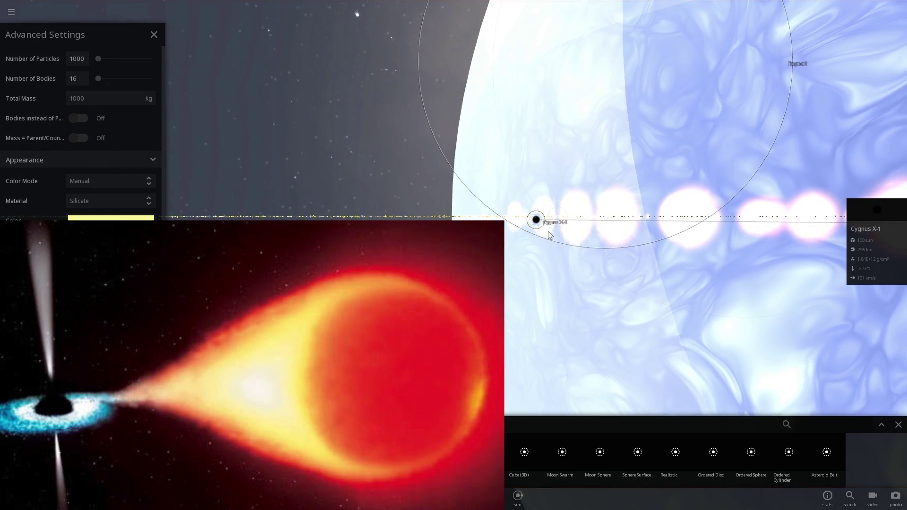
scroll(546, 234, "down", 5)
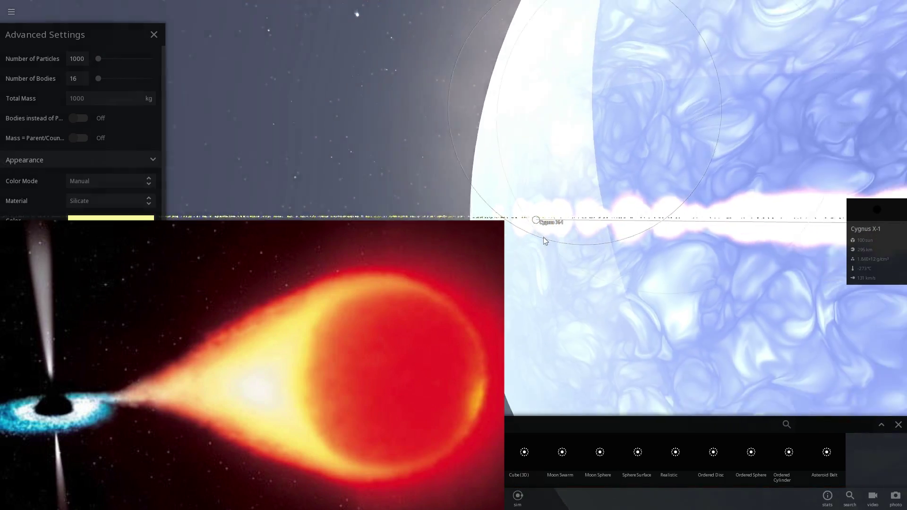
scroll(544, 239, "down", 5)
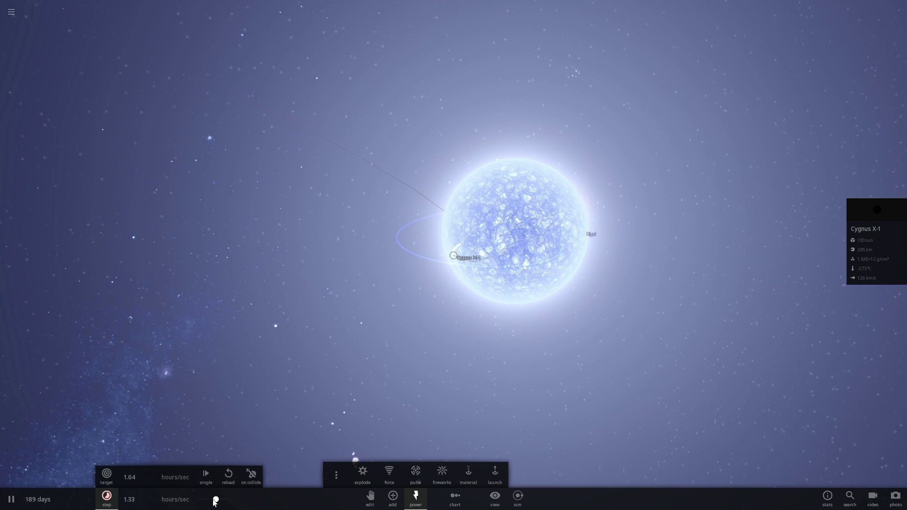
scroll(469, 280, "up", 5)
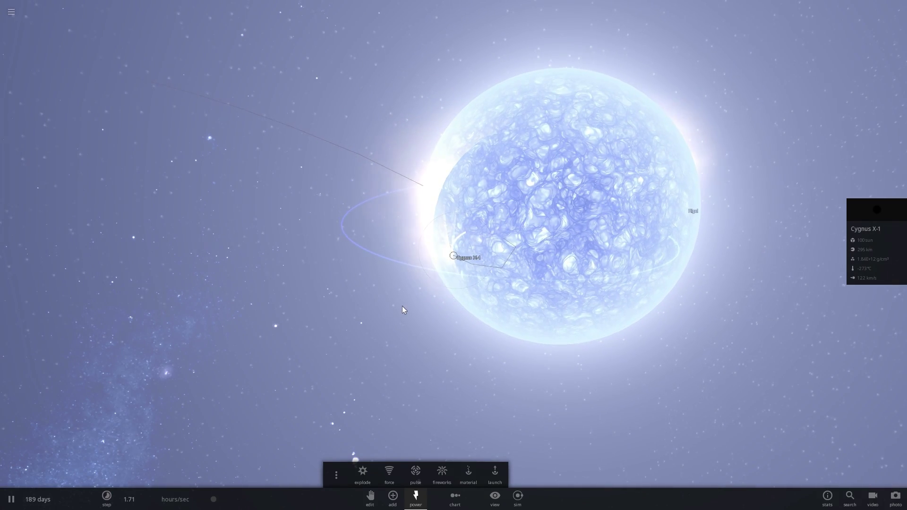
Speed up the simulation time step and drag Rigel toward the view centre.
left_click(215, 500)
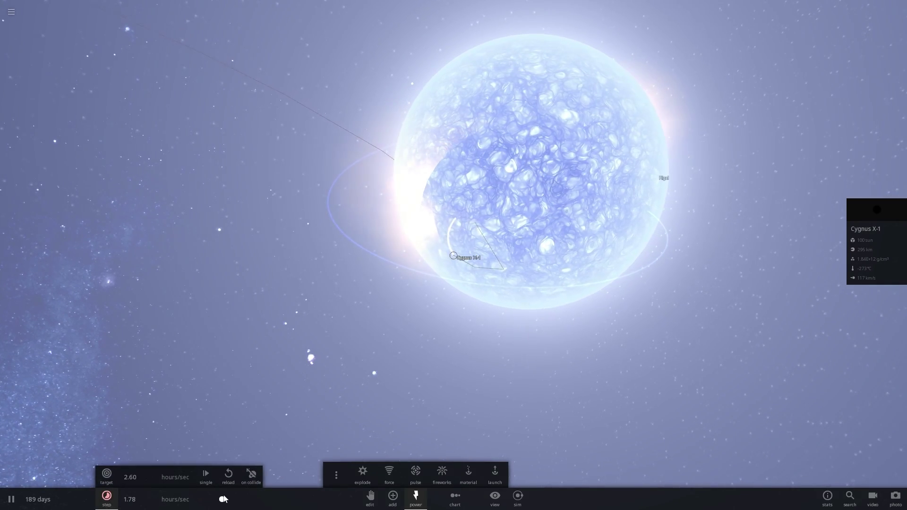
left_click_drag(205, 469, 234, 470)
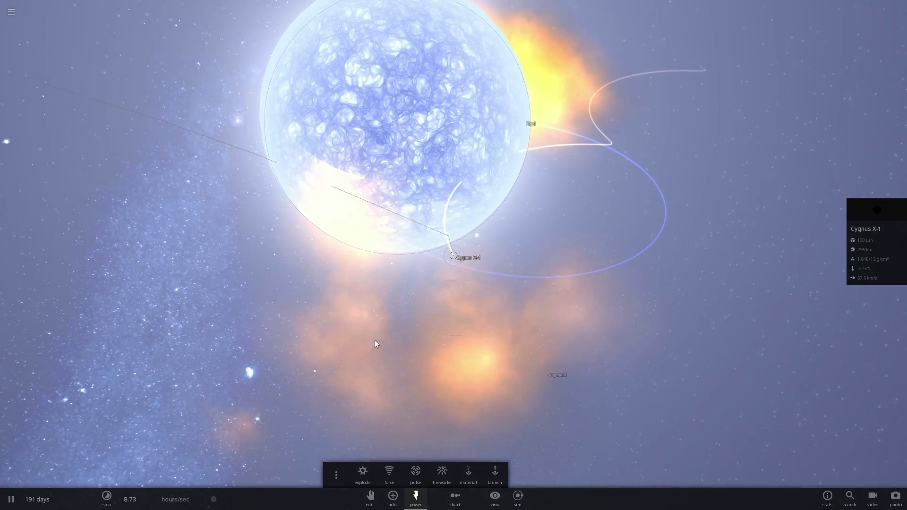
left_click(217, 500)
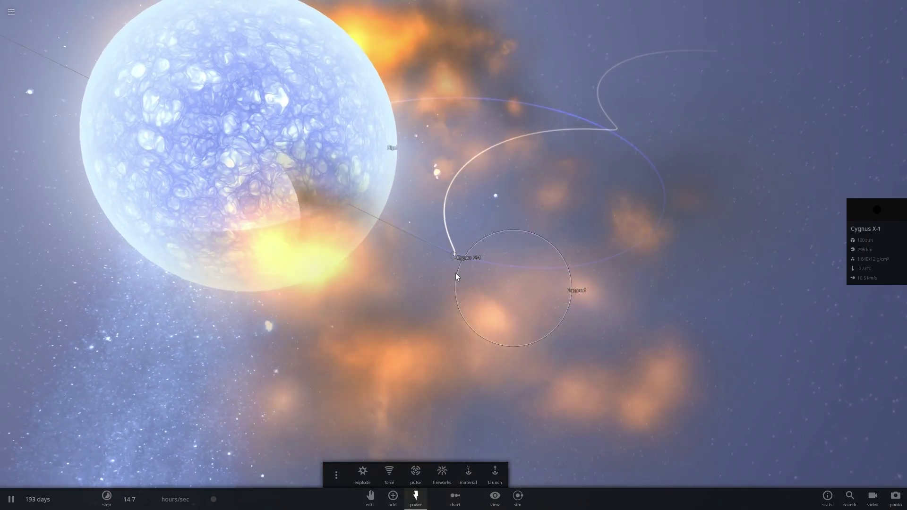
mouse_move(181, 170)
left_mouse_down()
mouse_move(296, 254)
mouse_move(371, 279)
mouse_move(394, 324)
left_mouse_up()
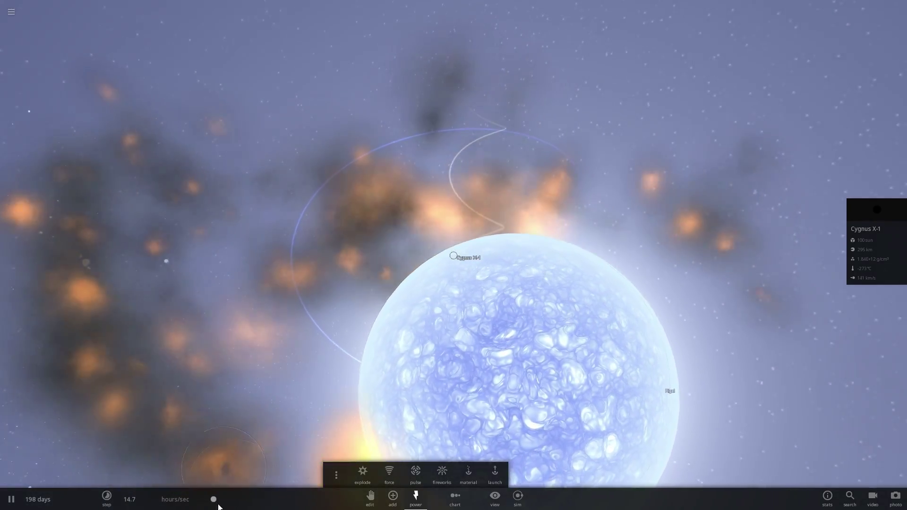
left_click(215, 497)
left_click(343, 316)
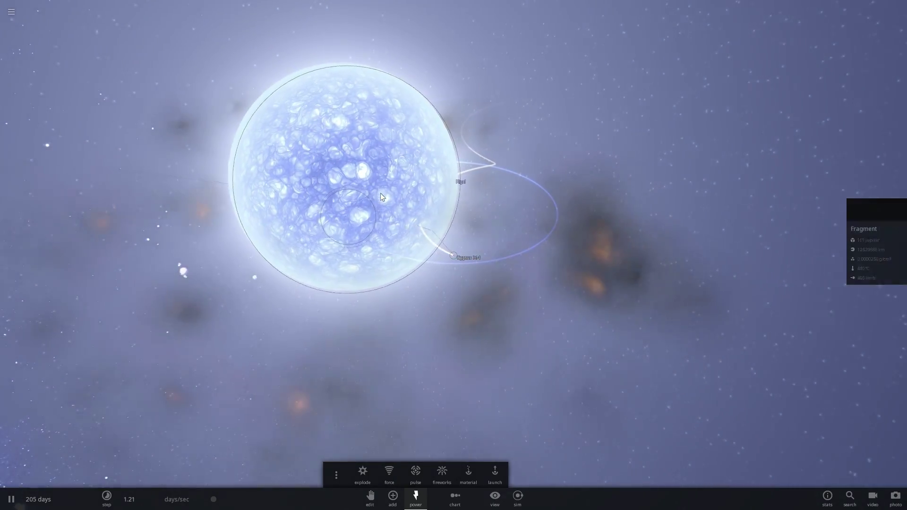
Select Rigel, pause the simulation, and delete Rigel.
left_click(380, 193)
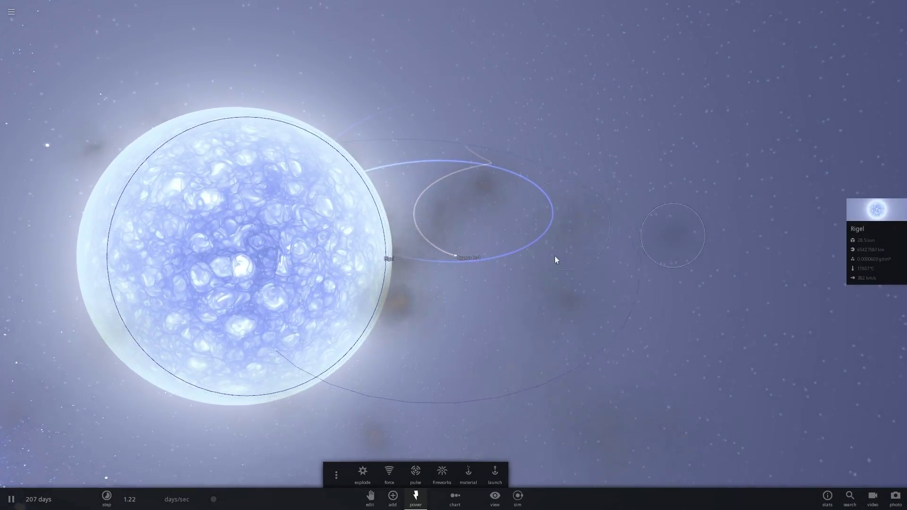
key("space")
key("space")
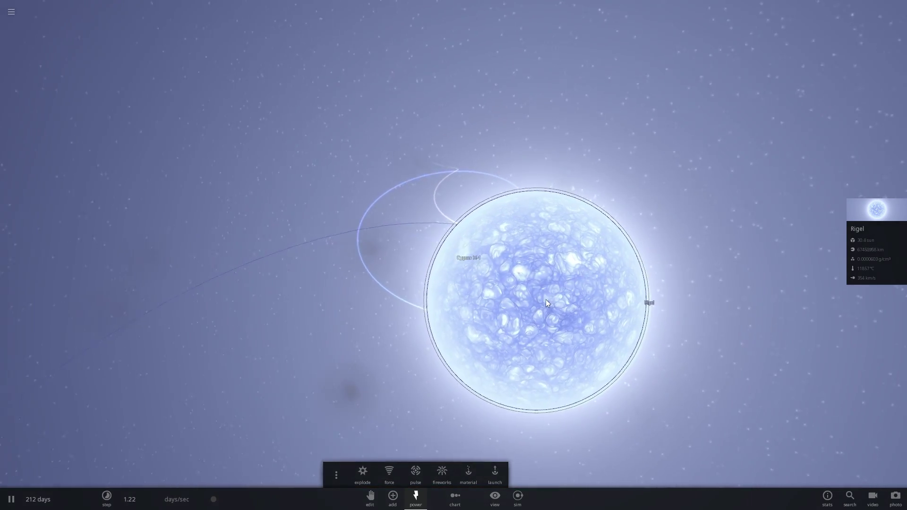
key("Delete")
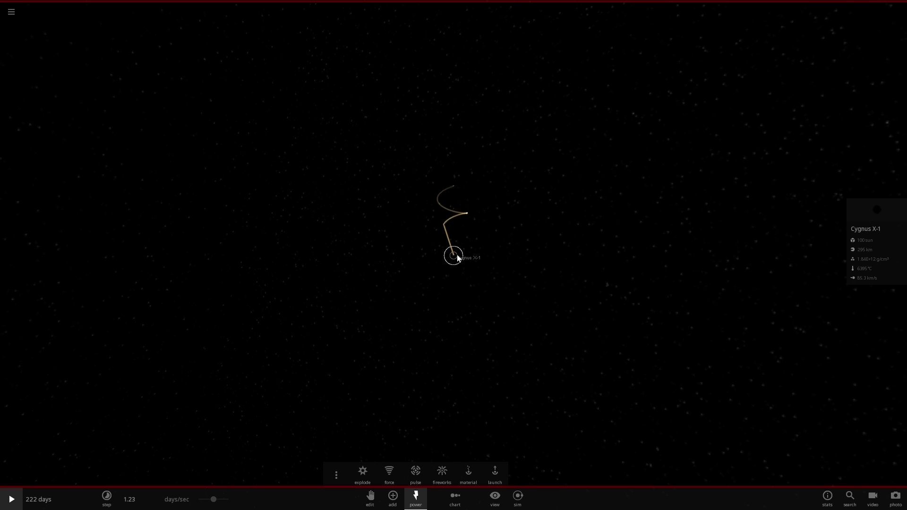
scroll(457, 253, "down", 5)
Resume the simulation, rotate the view around Cygnus X-1, then toggle playback again.
key("space")
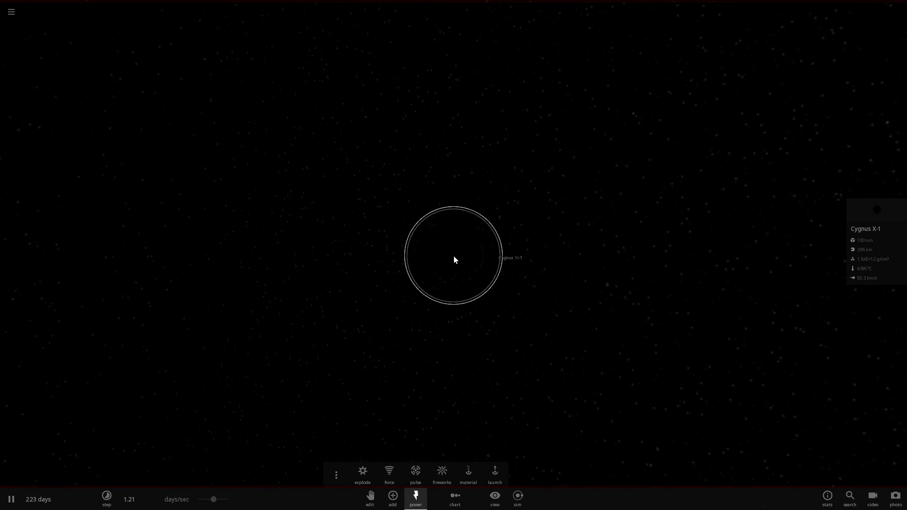
scroll(385, 262, "down", 5)
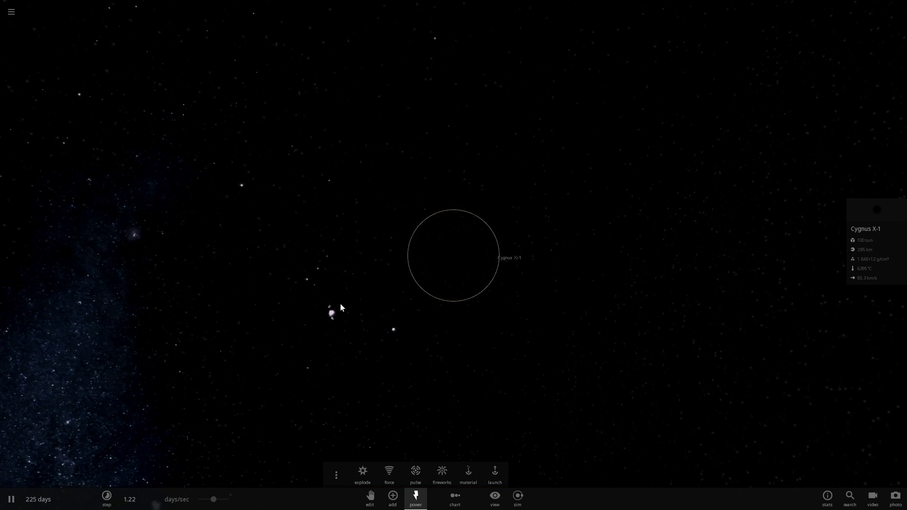
scroll(349, 306, "down", 3)
left_click_drag(353, 302, 375, 286)
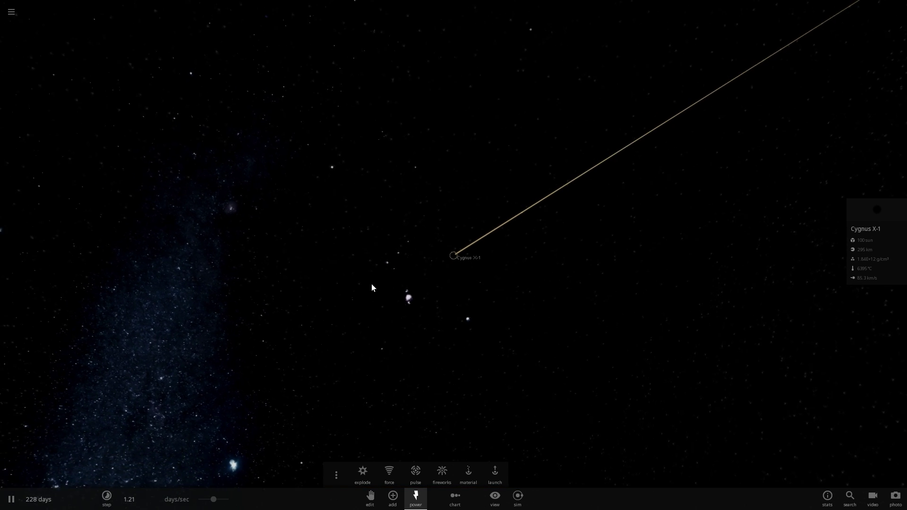
key("space")
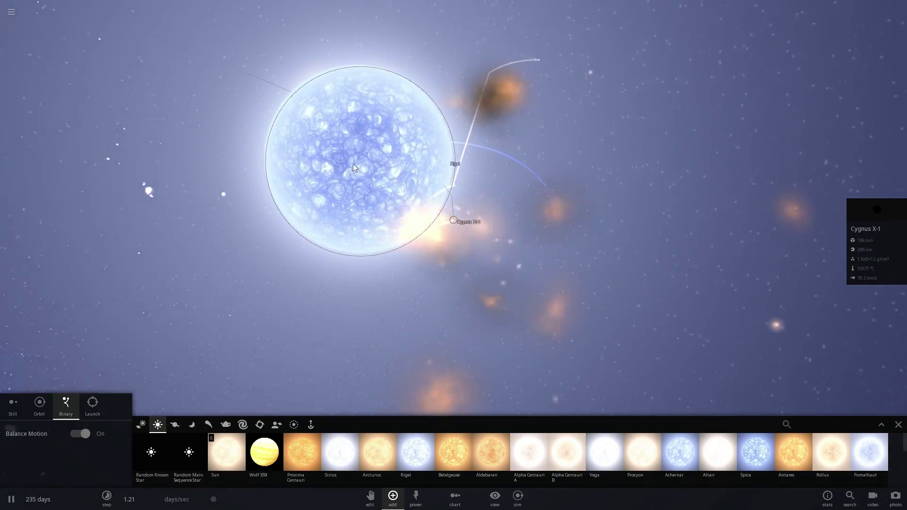
Select Rigel, orbit the view around it, and bring up the main menu.
left_click(354, 164)
mouse_move(471, 256)
left_mouse_down()
mouse_move(559, 310)
mouse_move(519, 219)
mouse_move(364, 142)
left_mouse_up()
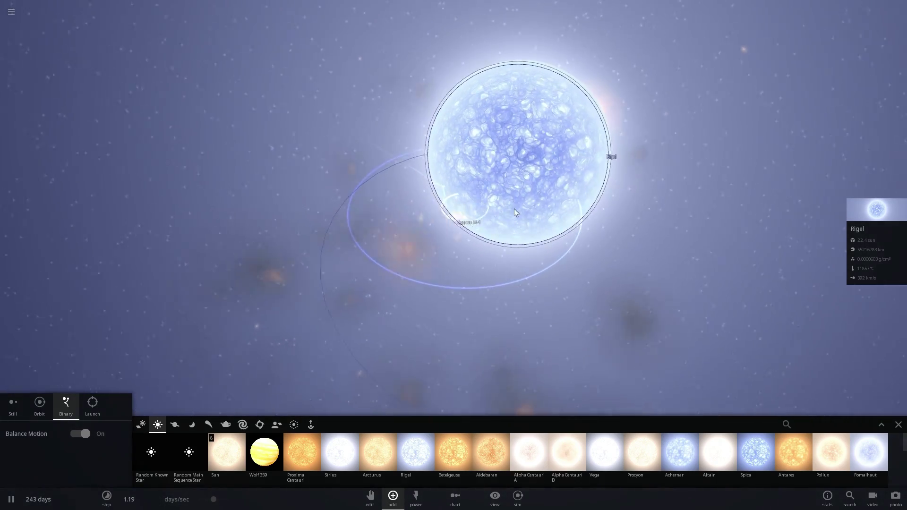
left_click(11, 12)
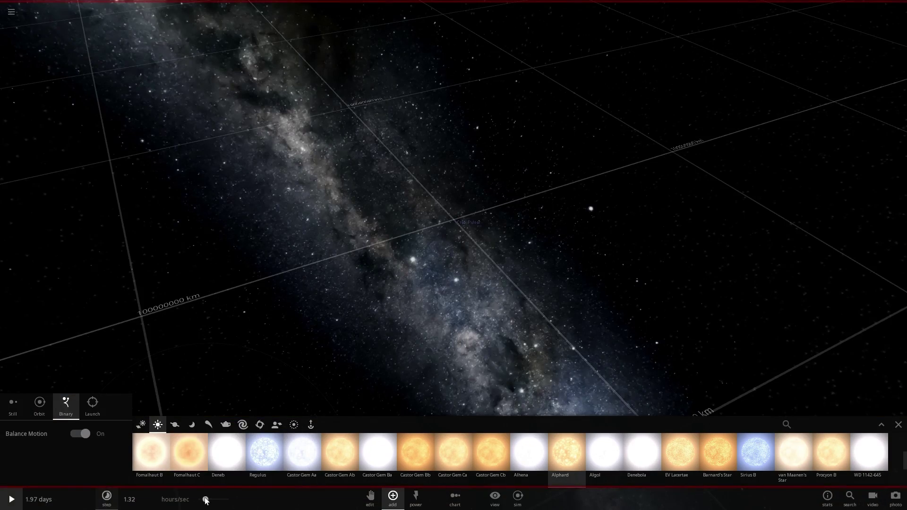
Tune the time-step slider to hours per second.
left_click_drag(205, 500, 213, 500)
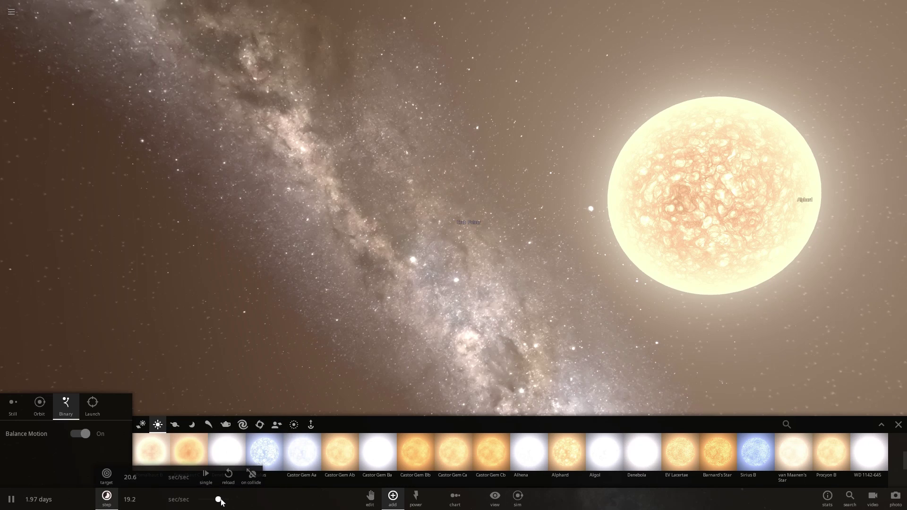
left_click_drag(221, 500, 214, 501)
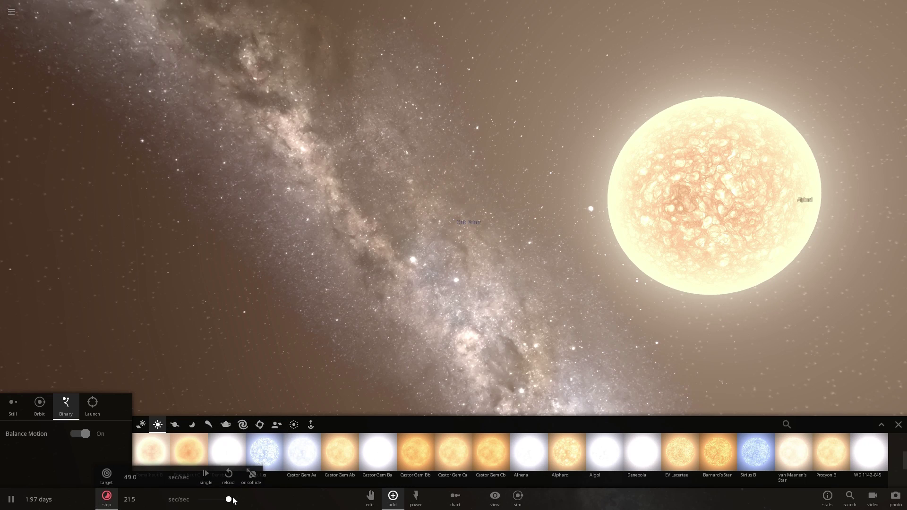
left_click(706, 183)
left_click_drag(220, 501, 212, 501)
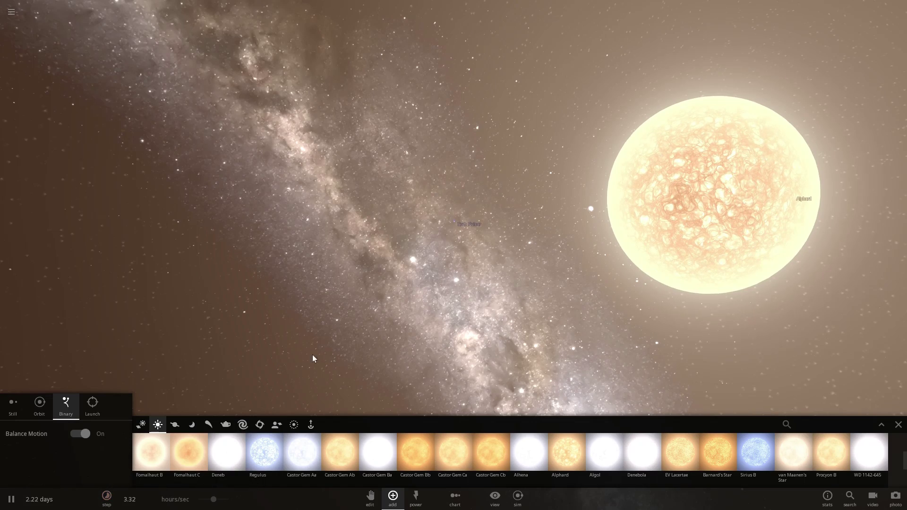
Show Crab Pulsar's properties, dismiss the star catalogue, and orbit the camera around the pulsar.
left_click_drag(321, 354, 446, 227)
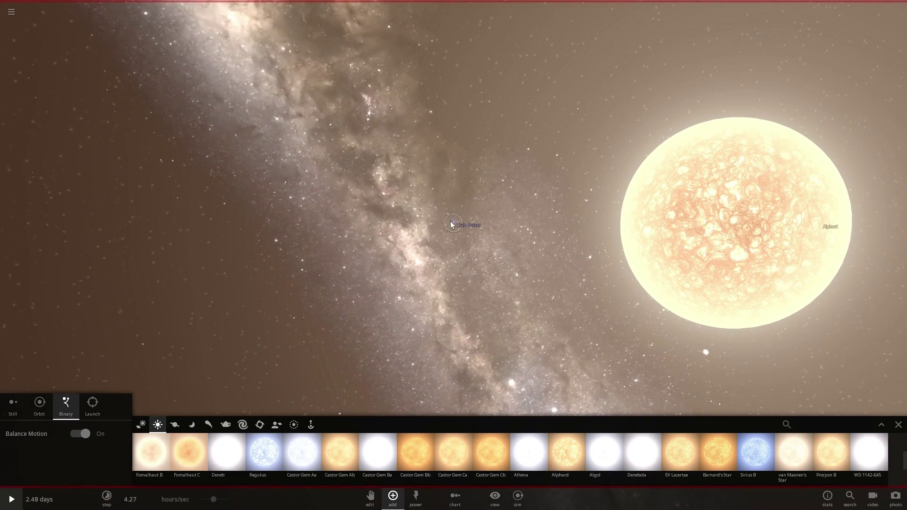
left_click(876, 213)
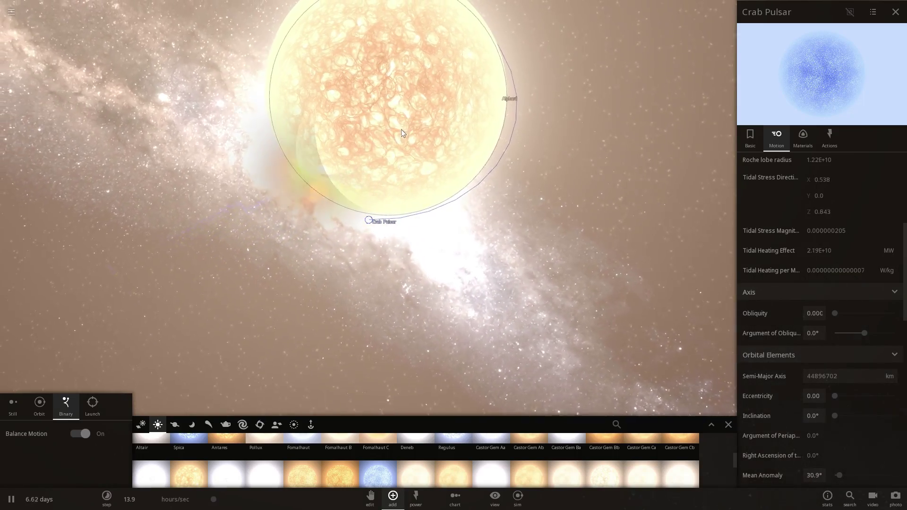
left_click(727, 424)
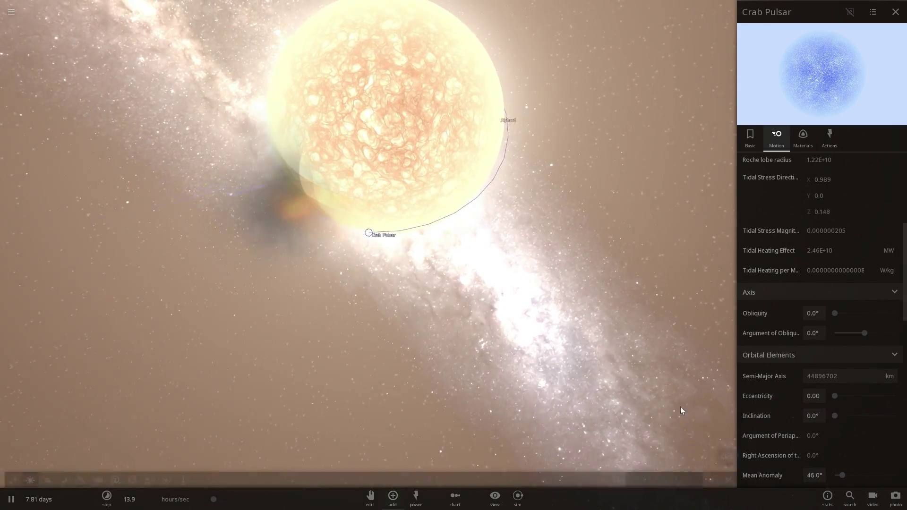
left_click_drag(539, 319, 412, 165)
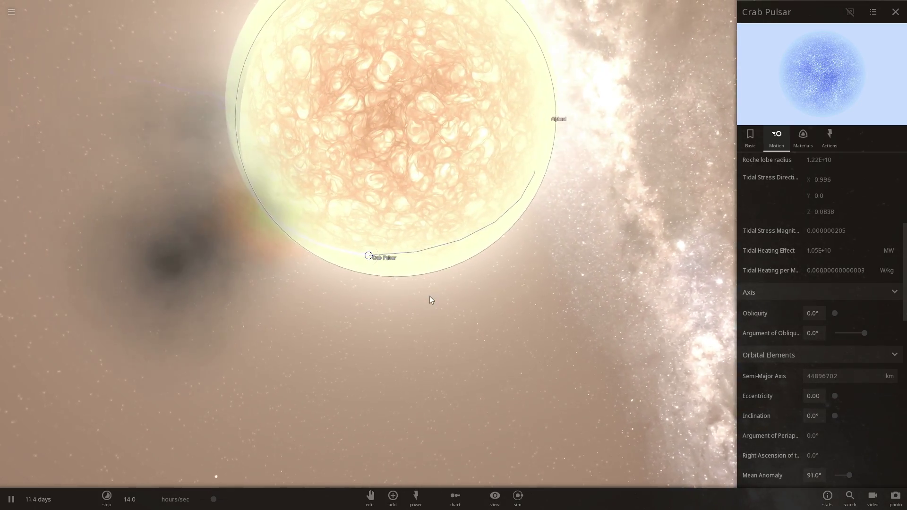
left_click_drag(340, 256, 430, 287)
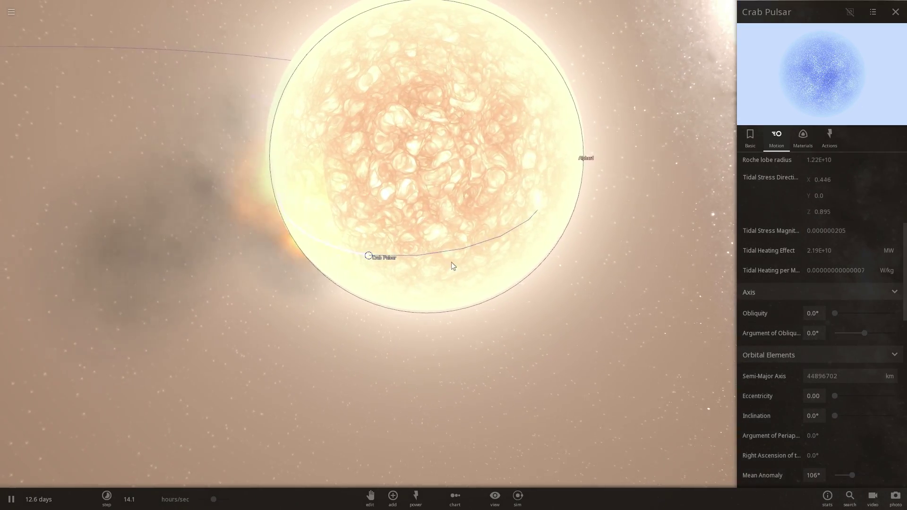
scroll(463, 282, "down", 3)
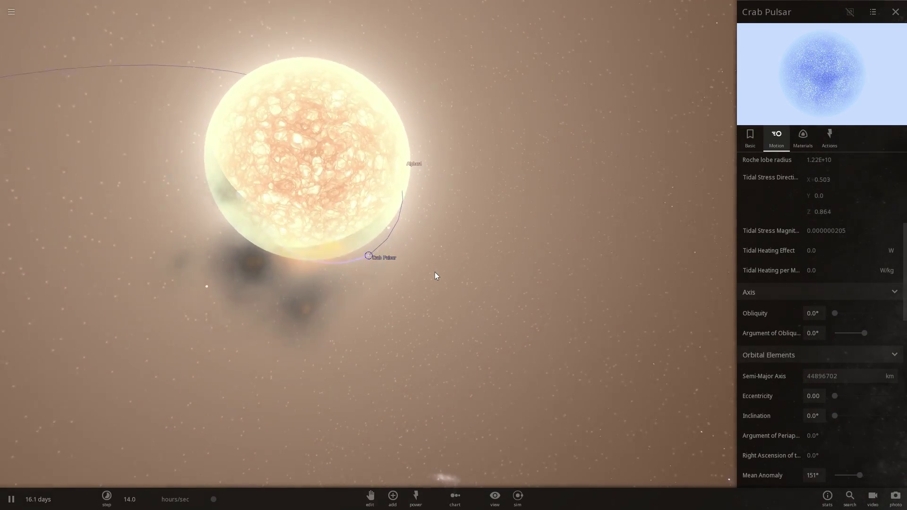
scroll(435, 273, "up", 3)
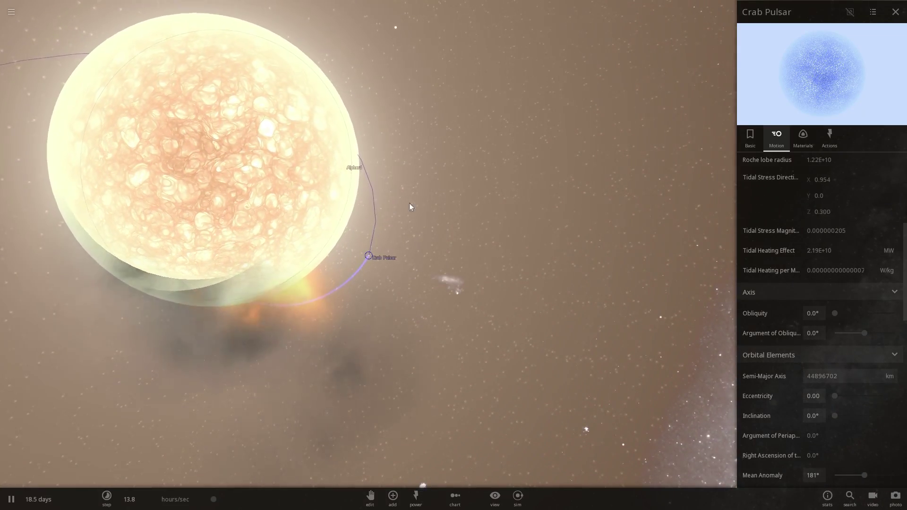
mouse_move(442, 225)
left_mouse_down()
mouse_move(400, 218)
mouse_move(450, 227)
mouse_move(438, 213)
mouse_move(370, 257)
left_mouse_up()
scroll(370, 256, "up", 5)
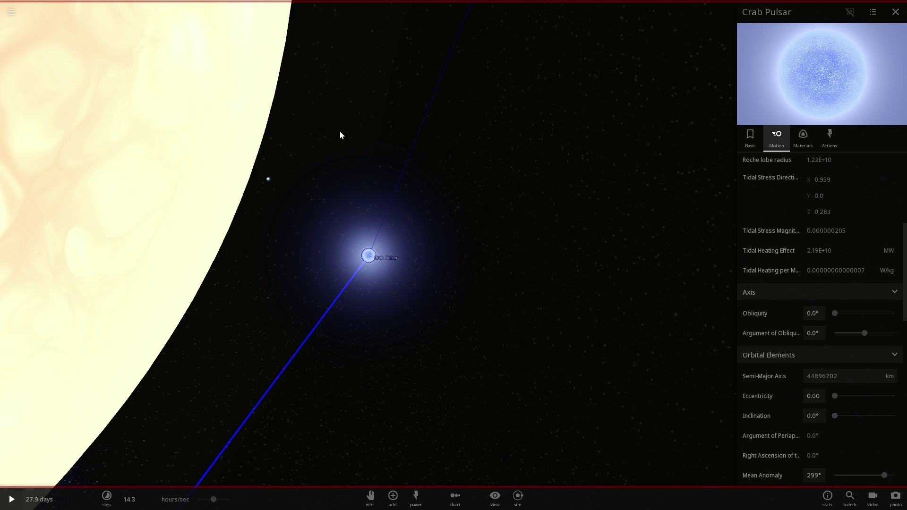
Run the simulation while viewing across Alphard's surface, then pause it.
key("space")
key("space")
key("space")
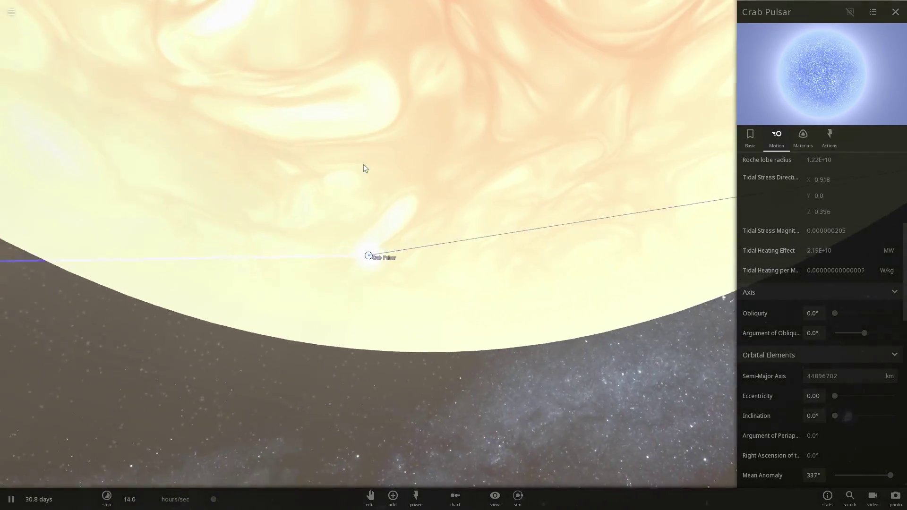
scroll(348, 152, "up", 8)
scroll(354, 168, "down", 8)
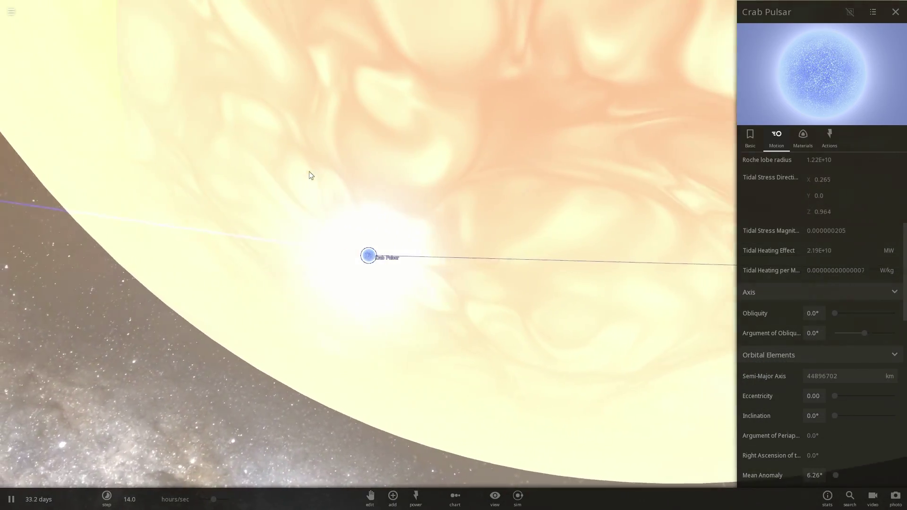
mouse_move(309, 172)
left_mouse_down()
mouse_move(397, 168)
mouse_move(369, 161)
left_mouse_up()
scroll(368, 161, "down", 5)
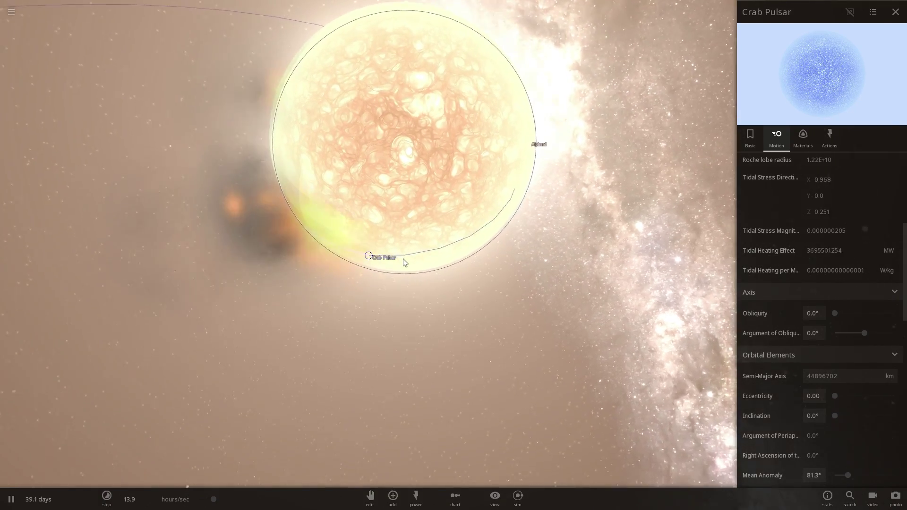
key("space")
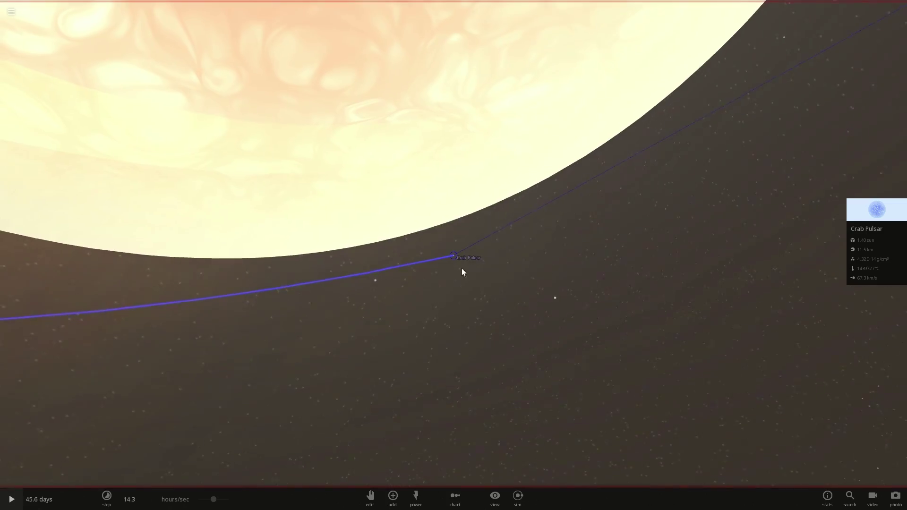
Select Alphard and run the simulation at days per second.
left_click_drag(459, 269, 406, 262)
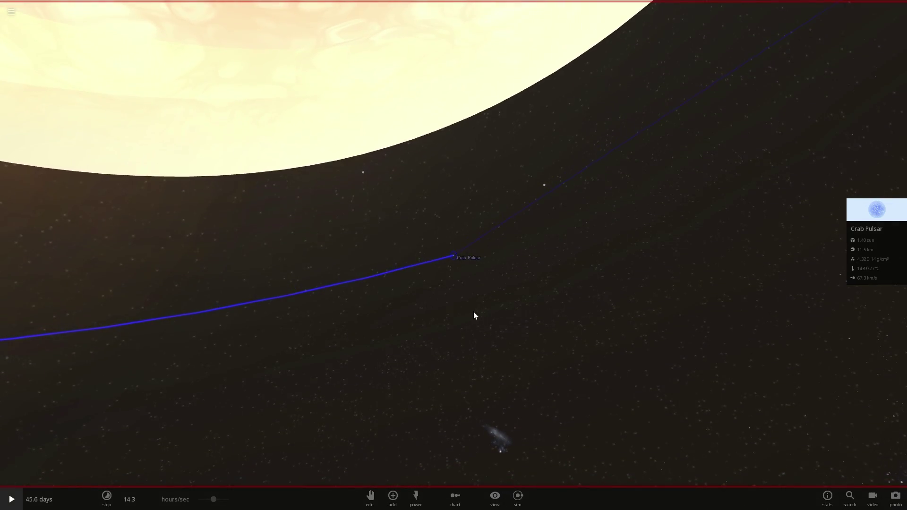
scroll(453, 221, "down", 5)
scroll(458, 246, "down", 5)
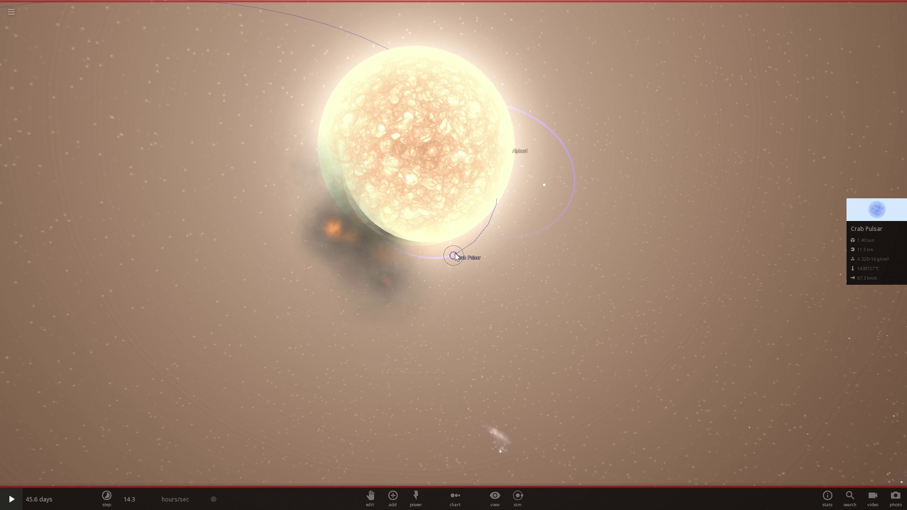
left_click(420, 177)
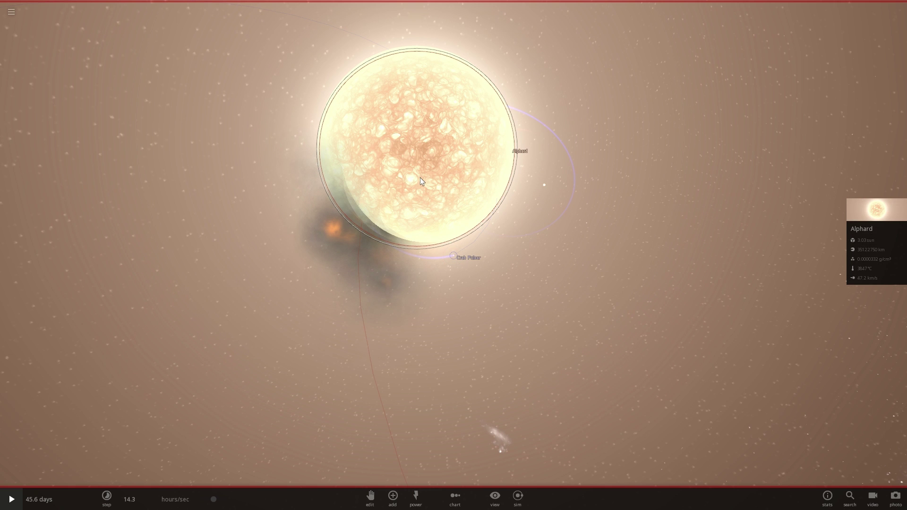
left_click_drag(387, 177, 376, 137)
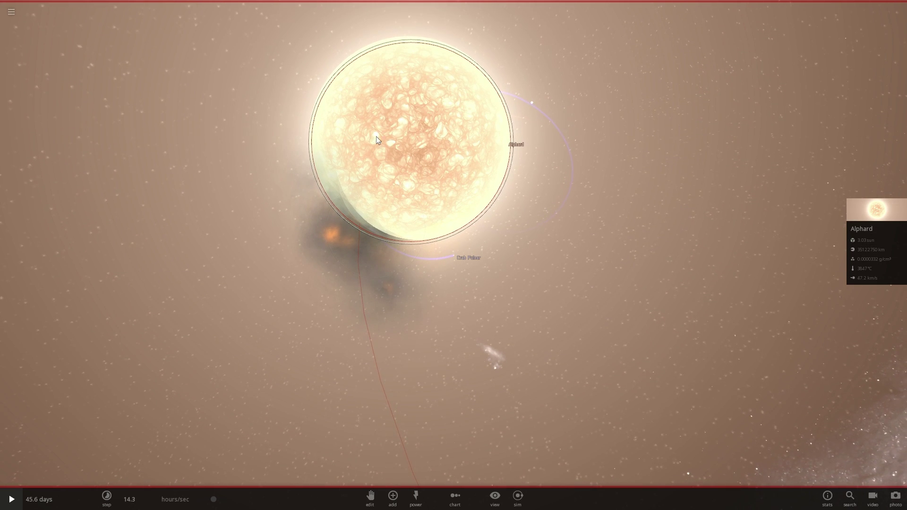
key("space")
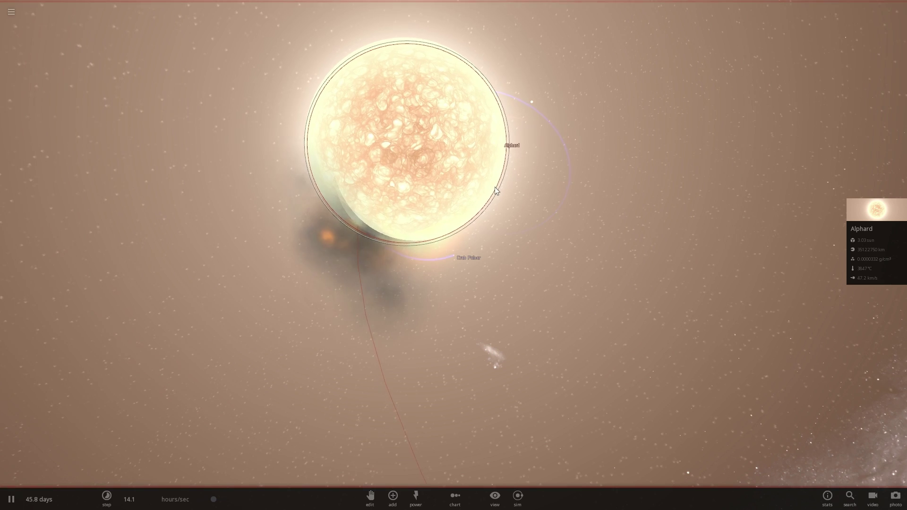
left_click(365, 257)
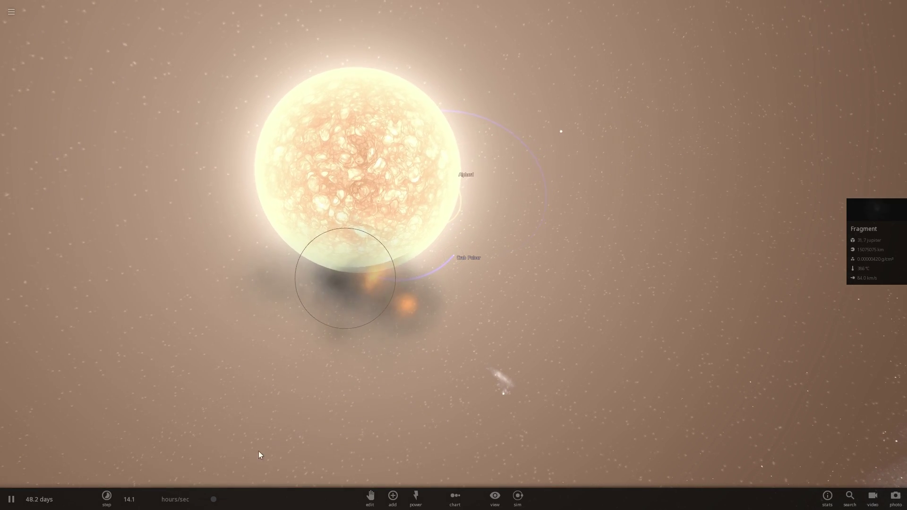
left_click(449, 336)
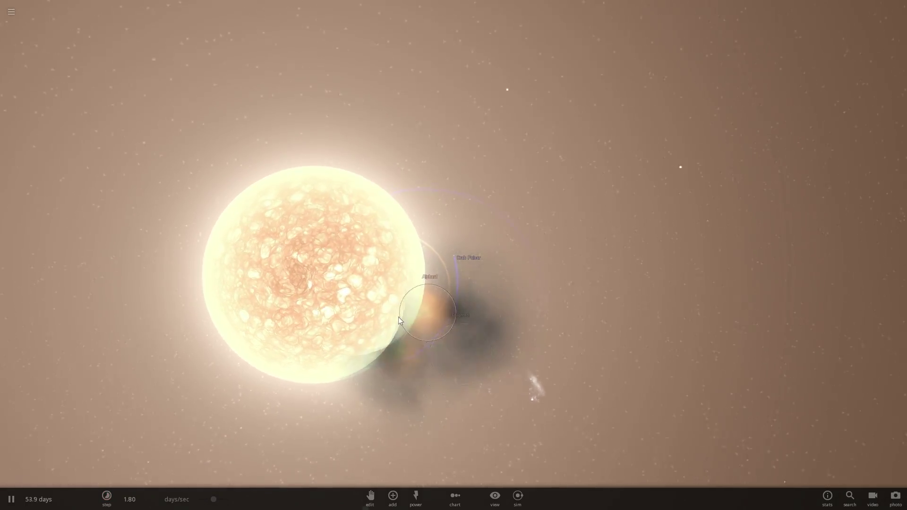
Select Alphard and the Crab Pulsar, then expand Alphard's full properties.
mouse_move(397, 318)
left_mouse_down()
mouse_move(545, 275)
mouse_move(578, 231)
left_mouse_up()
left_click(578, 231)
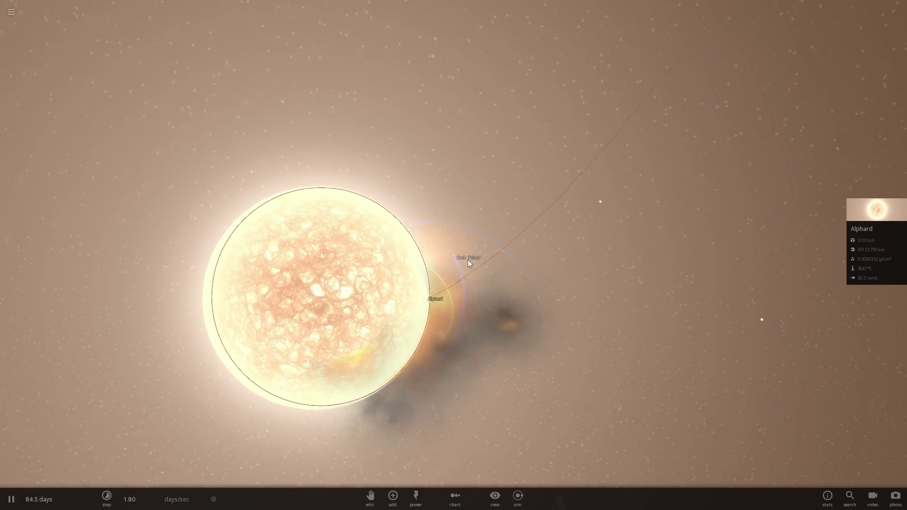
left_click_drag(462, 256, 576, 237)
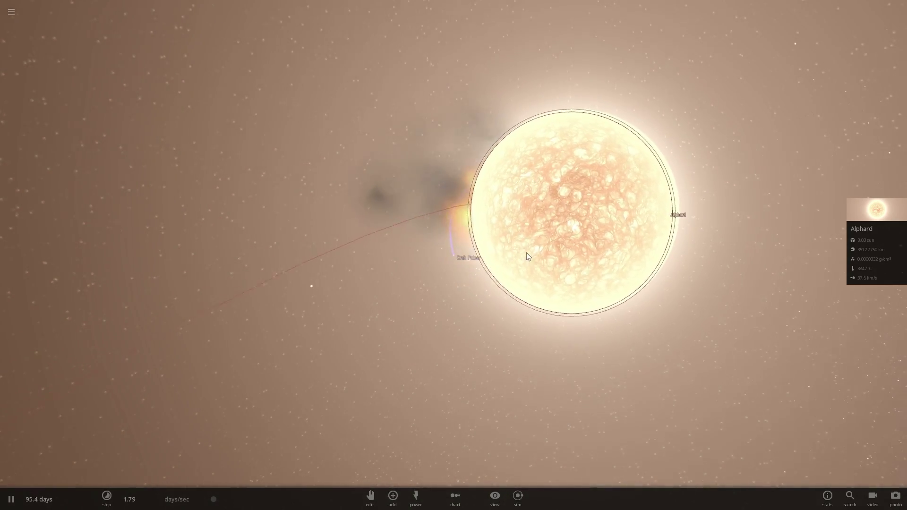
left_click(453, 256)
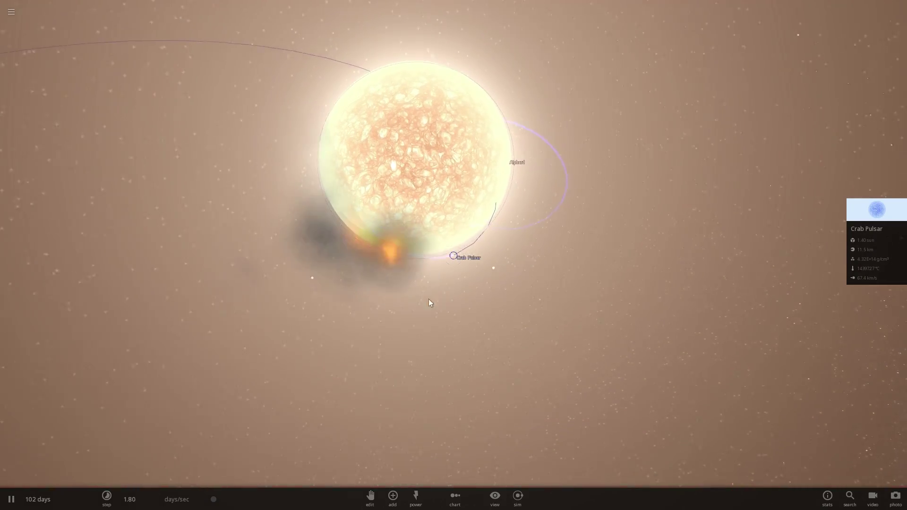
scroll(218, 415, "down", 5)
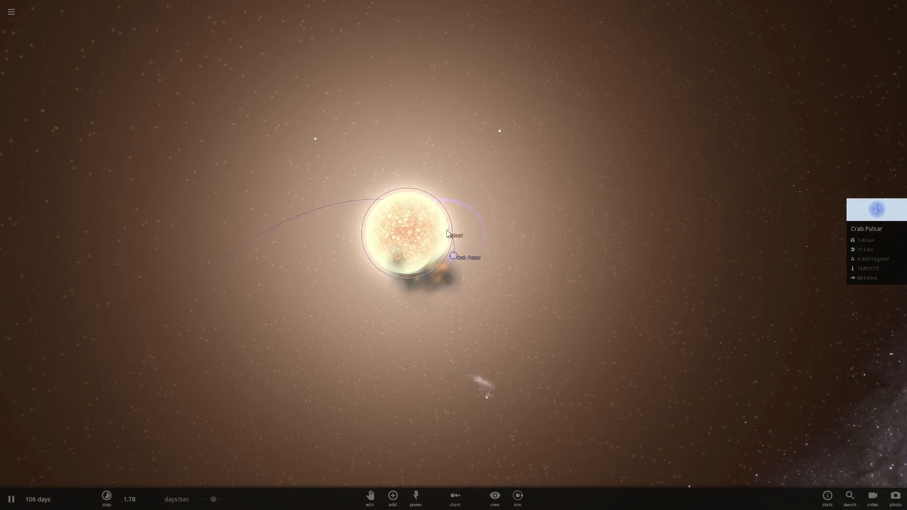
left_click(888, 206)
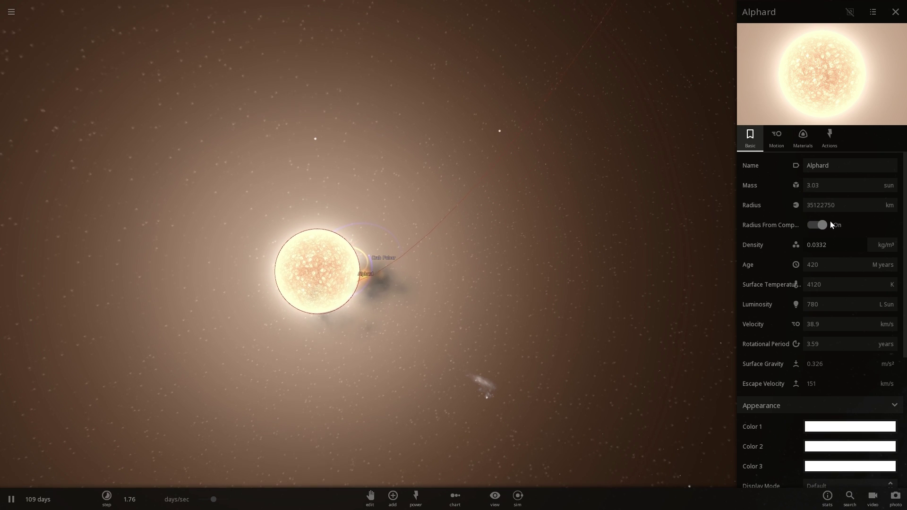
Turn on Radius From Composition for Alphard, close its properties, and resume the simulation.
left_click(819, 224)
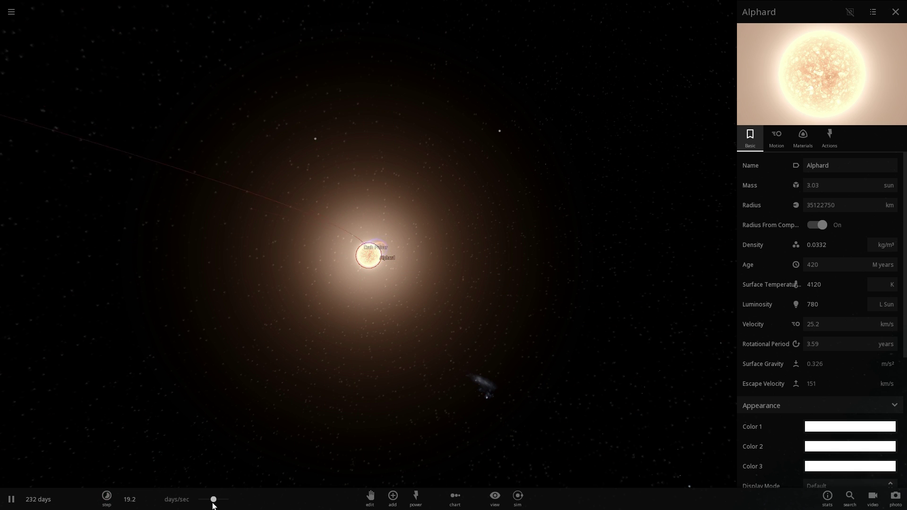
left_click(373, 247)
key("space")
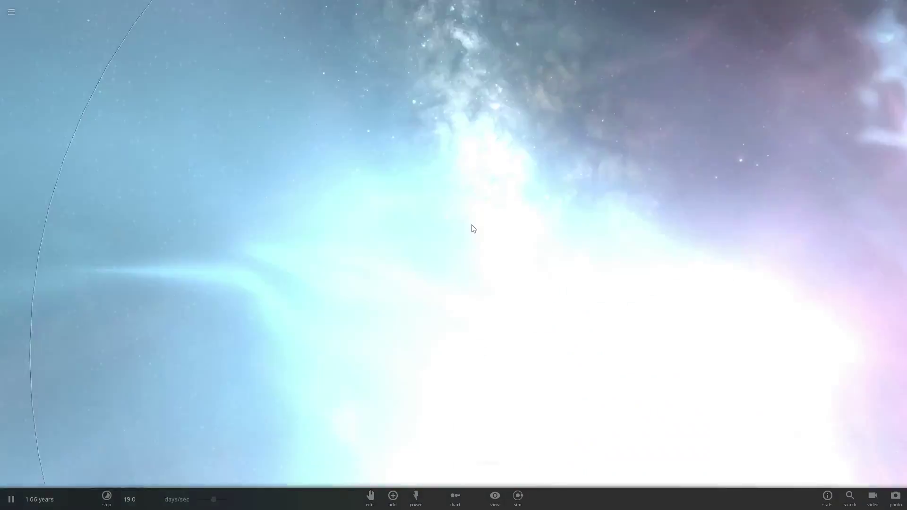
Select the supernova, view its properties, set time speed to months per second, and orbit the nebula.
left_click(461, 296)
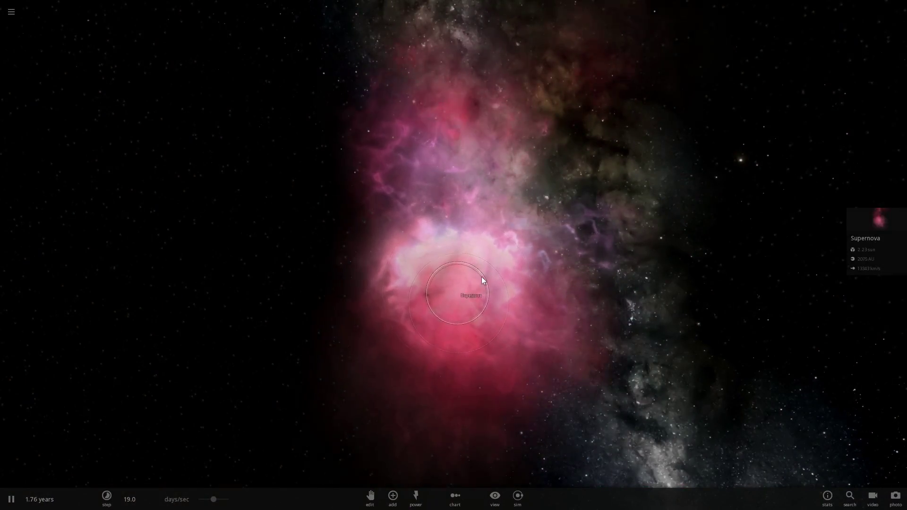
left_click(865, 221)
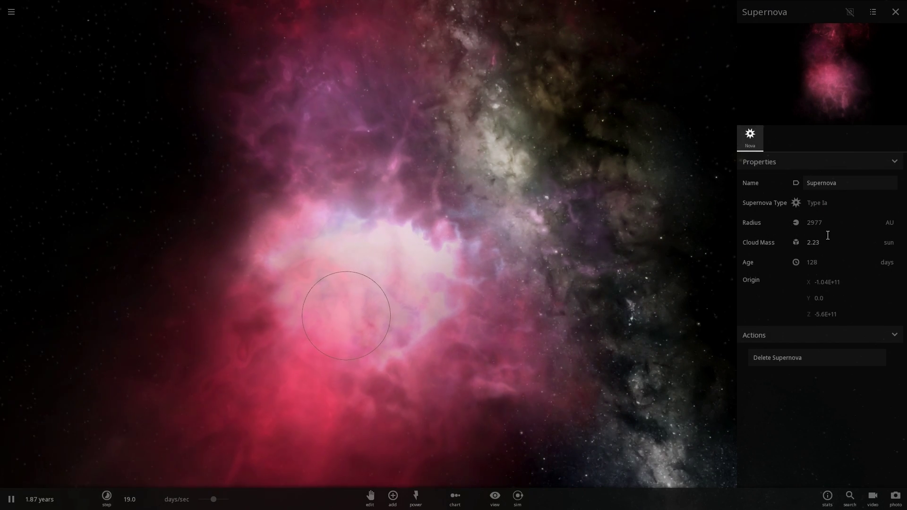
scroll(497, 310, "down", 5)
left_click_drag(462, 294, 340, 404)
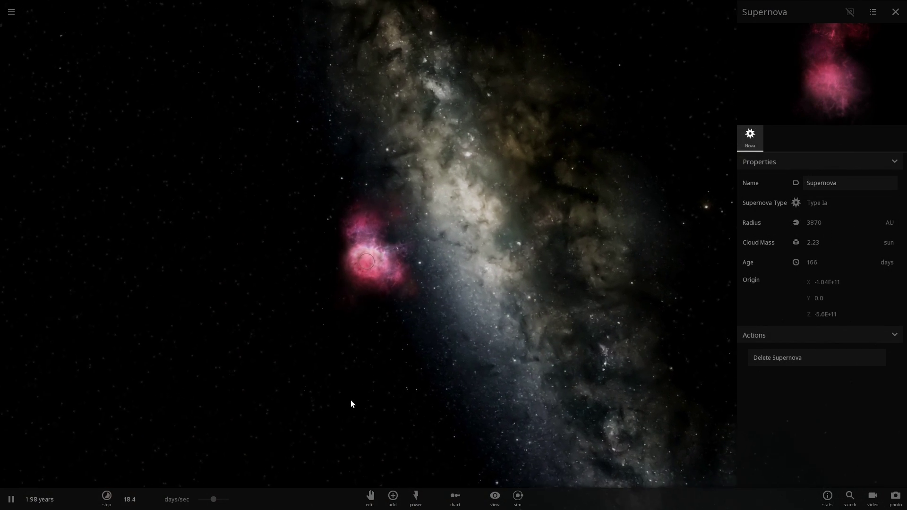
left_click(177, 499)
left_click(205, 470)
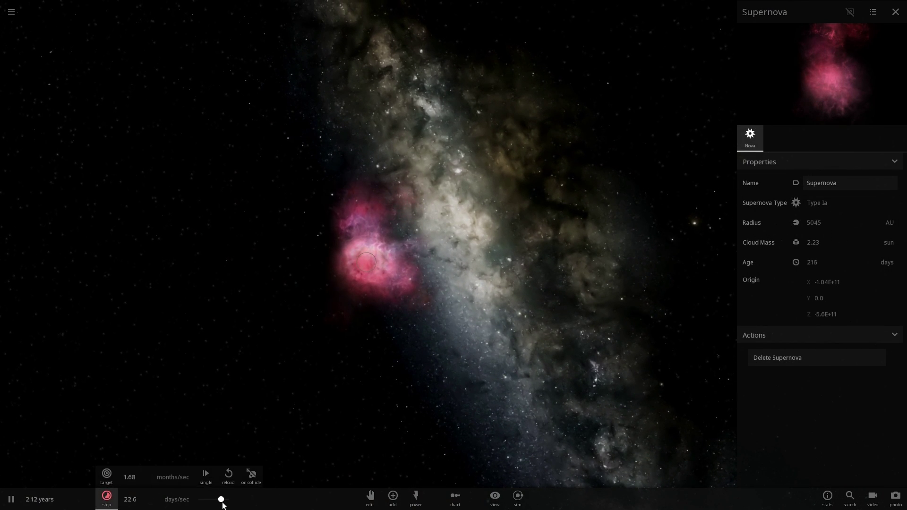
left_click(569, 292)
scroll(545, 305, "up", 4)
mouse_move(573, 313)
left_mouse_down()
mouse_move(368, 400)
mouse_move(213, 497)
mouse_move(221, 500)
left_mouse_up()
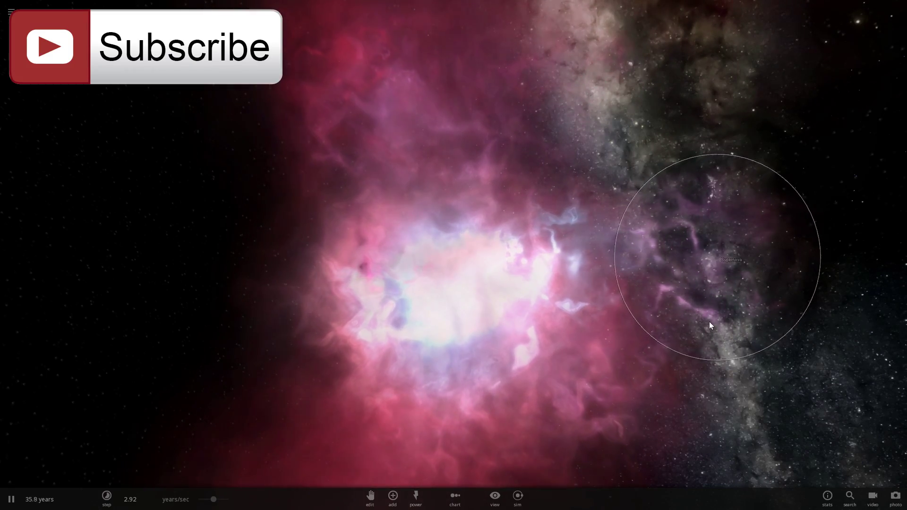
Raise the simulation speed to several years per second and orbit the nebula.
left_click_drag(215, 499, 217, 499)
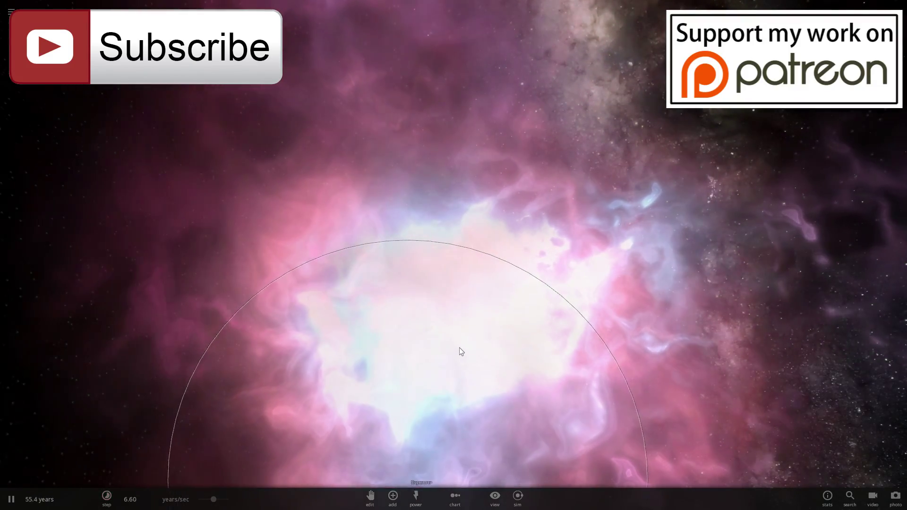
scroll(432, 342, "down", 10)
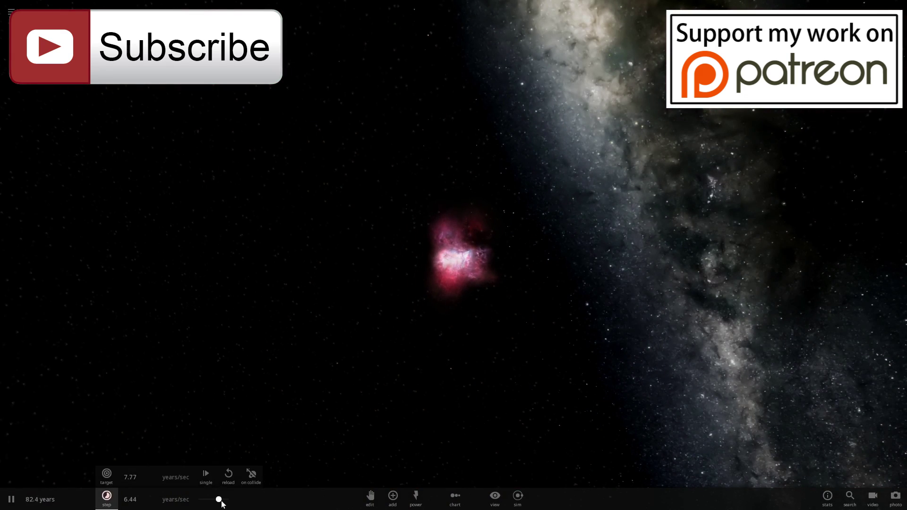
left_click_drag(222, 502, 214, 502)
mouse_move(485, 351)
left_mouse_down()
mouse_move(534, 344)
mouse_move(496, 355)
left_mouse_up()
left_click_drag(215, 502, 205, 469)
left_click_drag(298, 426, 395, 397)
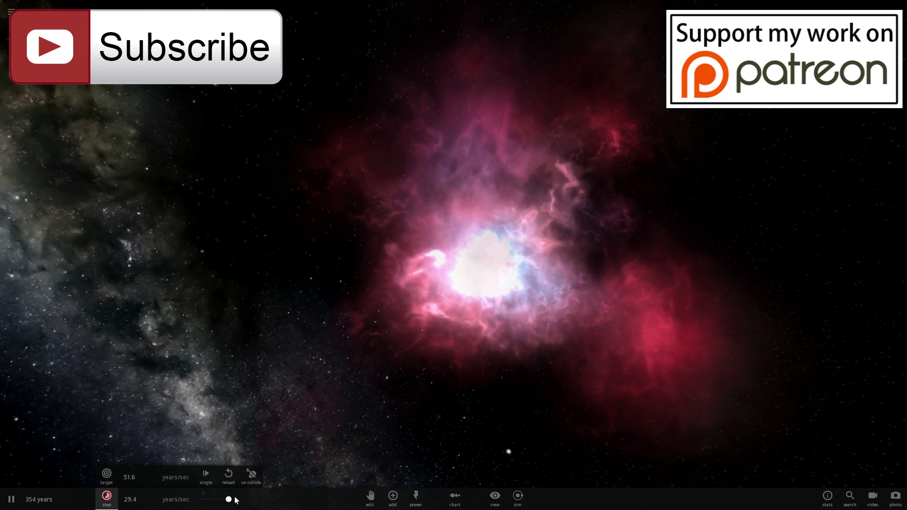
scroll(397, 391, "down", 3)
scroll(402, 368, "down", 5)
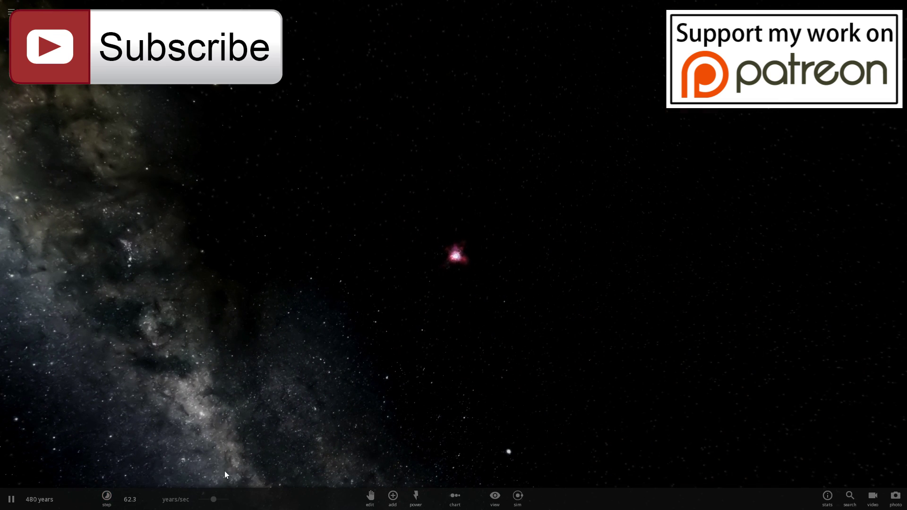
Boost the time speed past a thousand years per second and select the Supernova nebula.
left_click(217, 501)
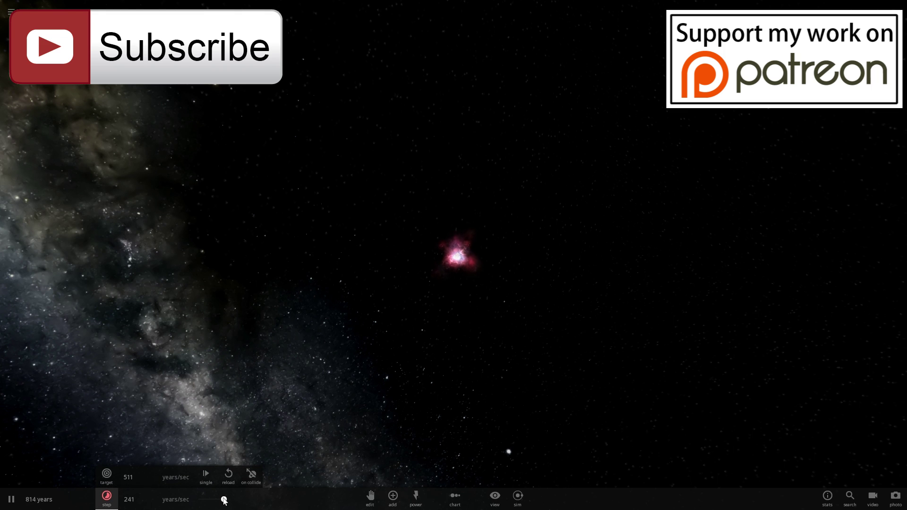
left_click(281, 477)
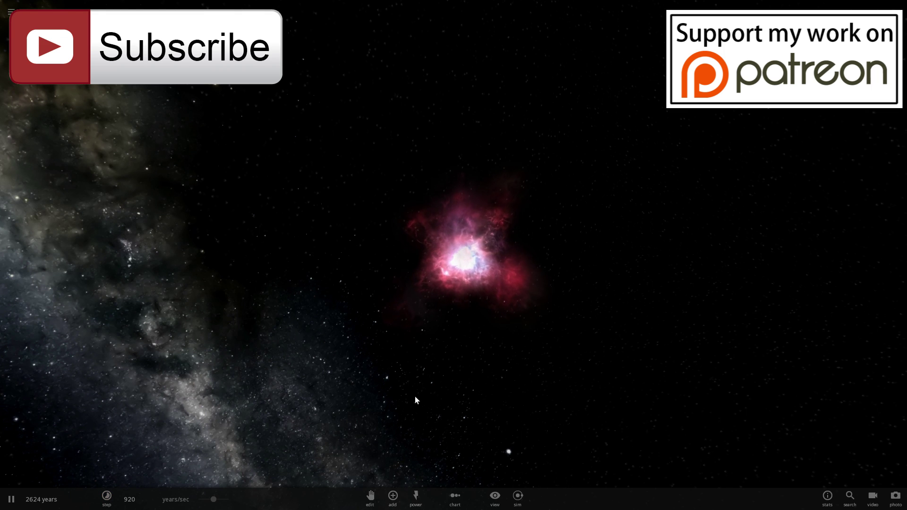
left_click(214, 499)
left_click(709, 340)
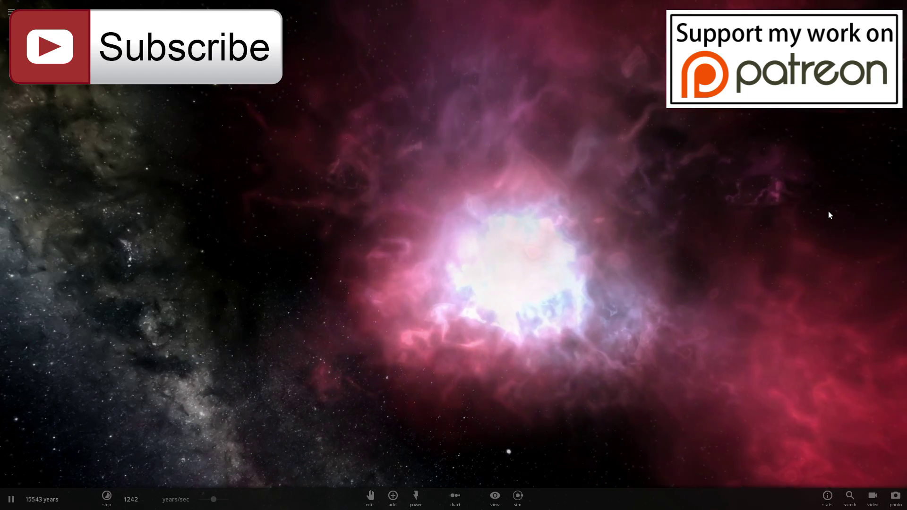
left_click(828, 211)
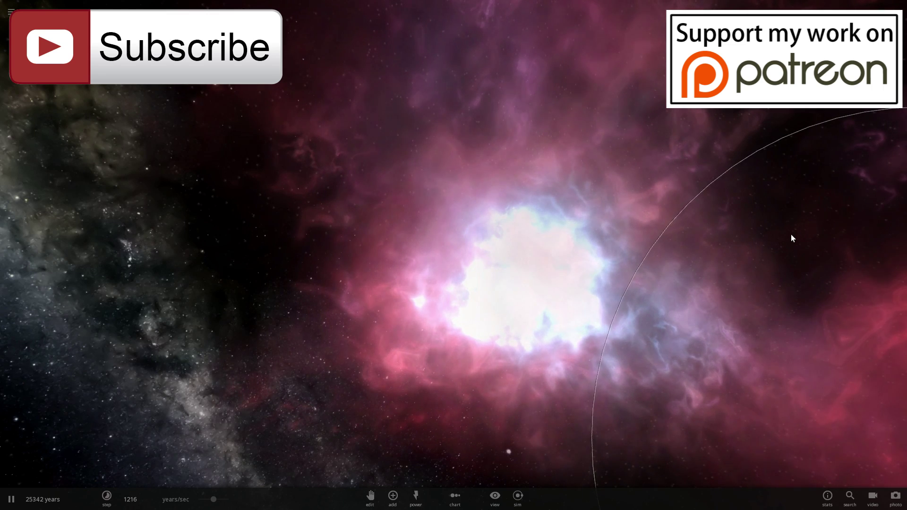
left_click(221, 501)
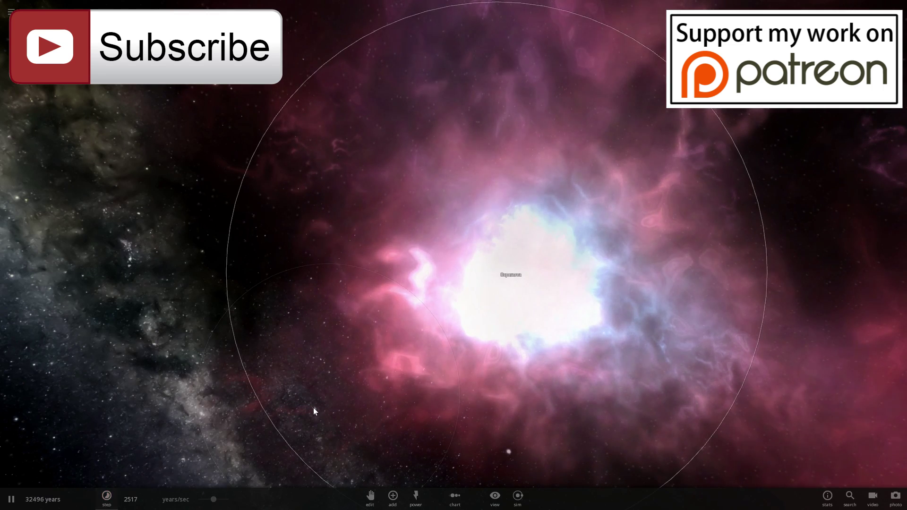